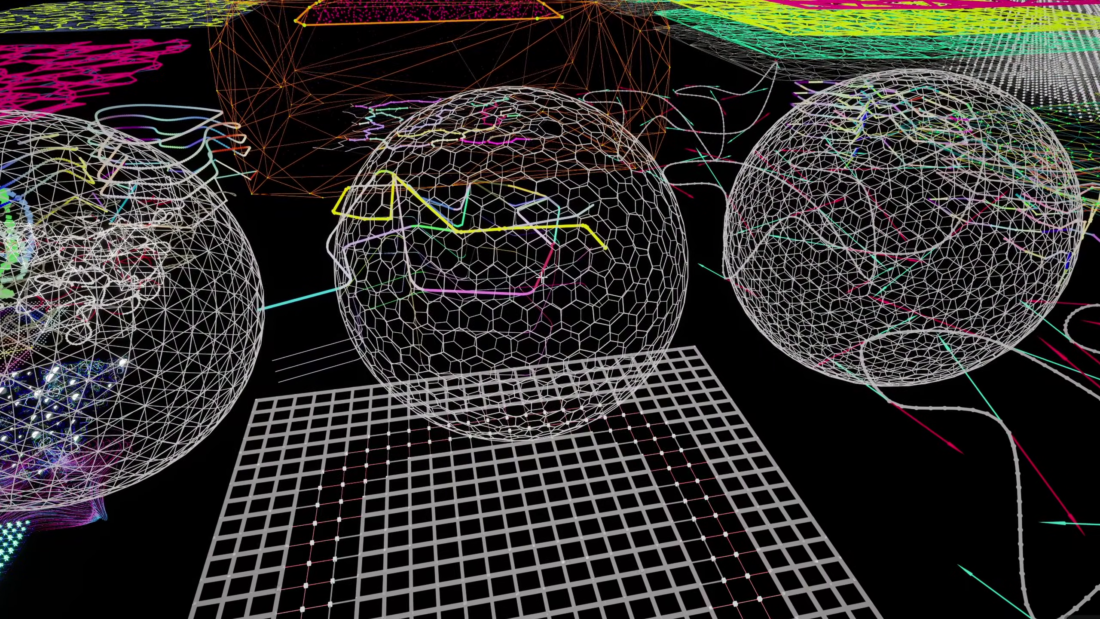
# Step: Open the Category-Clusters level instance for editing and select the hexagonal wireframe sphere inside it
pyautogui.click(543, 278)
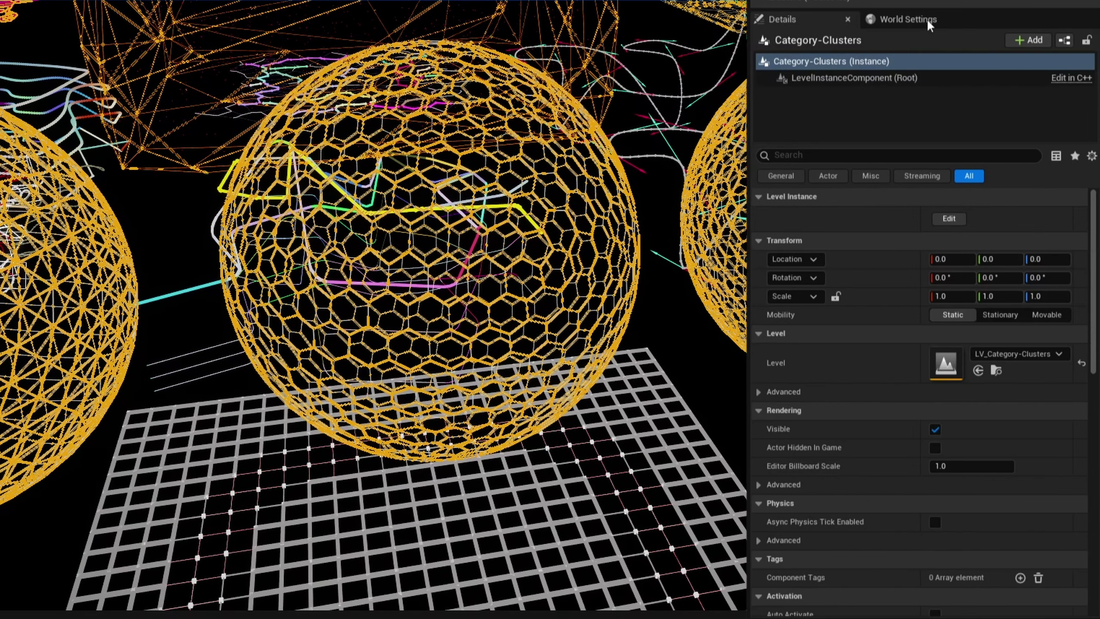
pyautogui.click(946, 218)
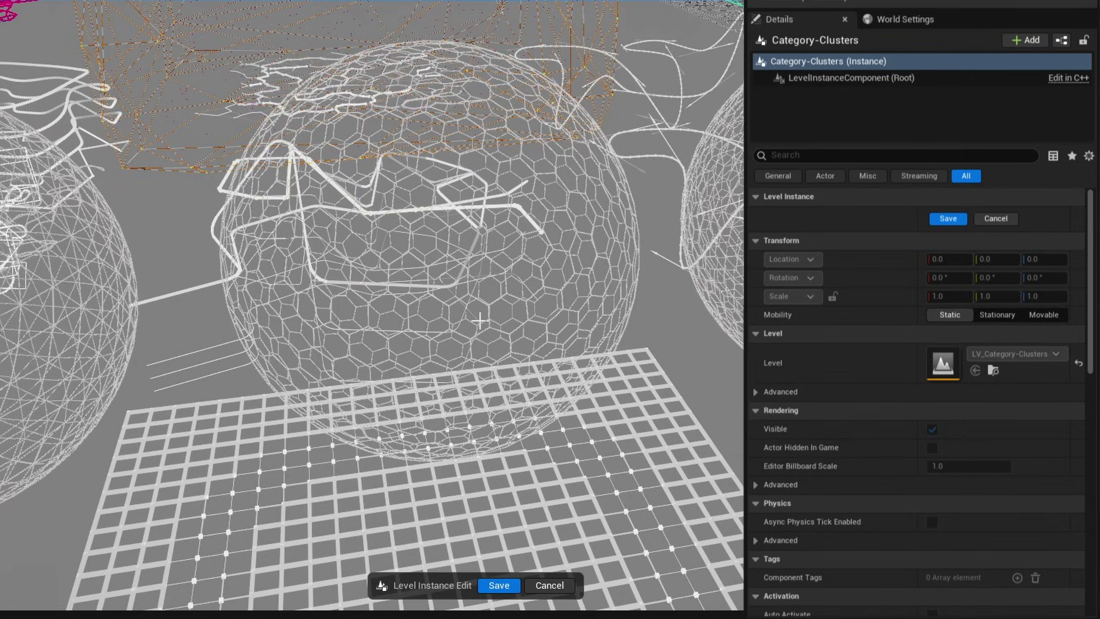
pyautogui.click(480, 320)
pyautogui.click(945, 220)
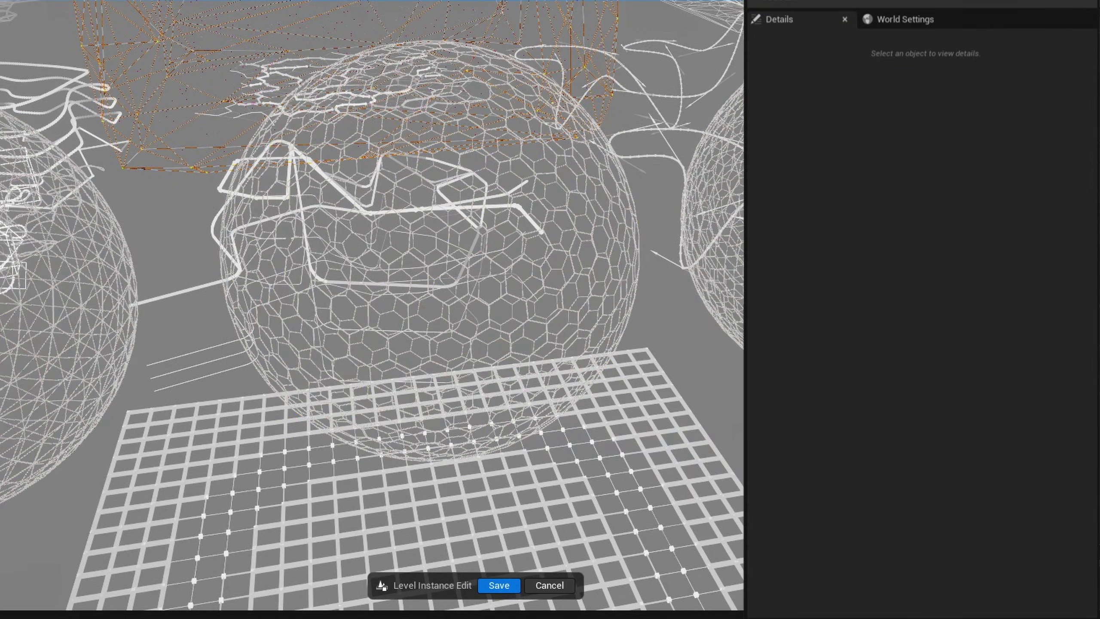
pyautogui.click(453, 322)
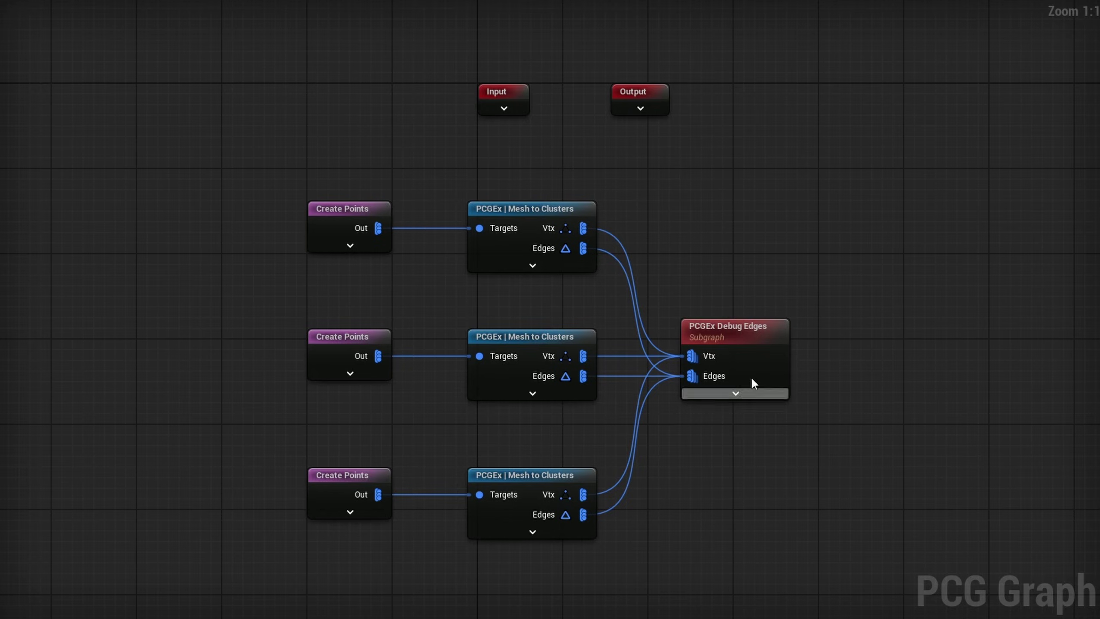
# Step: Examine the graph's Mesh to Clusters nodes and the find-clusters and edge-properties nodes inside the PCGEx Debug Edges subgraph
pyautogui.moveTo(618, 177); pyautogui.dragTo(447, 294)
pyautogui.moveTo(873, 290); pyautogui.dragTo(658, 448)
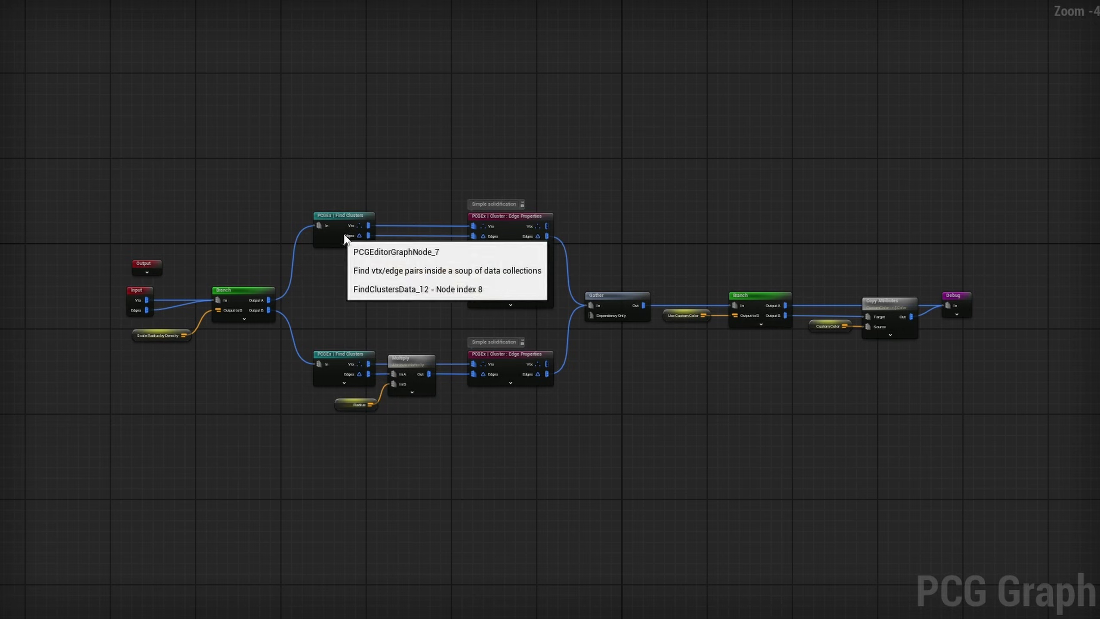
pyautogui.scroll(4, 502, 172)
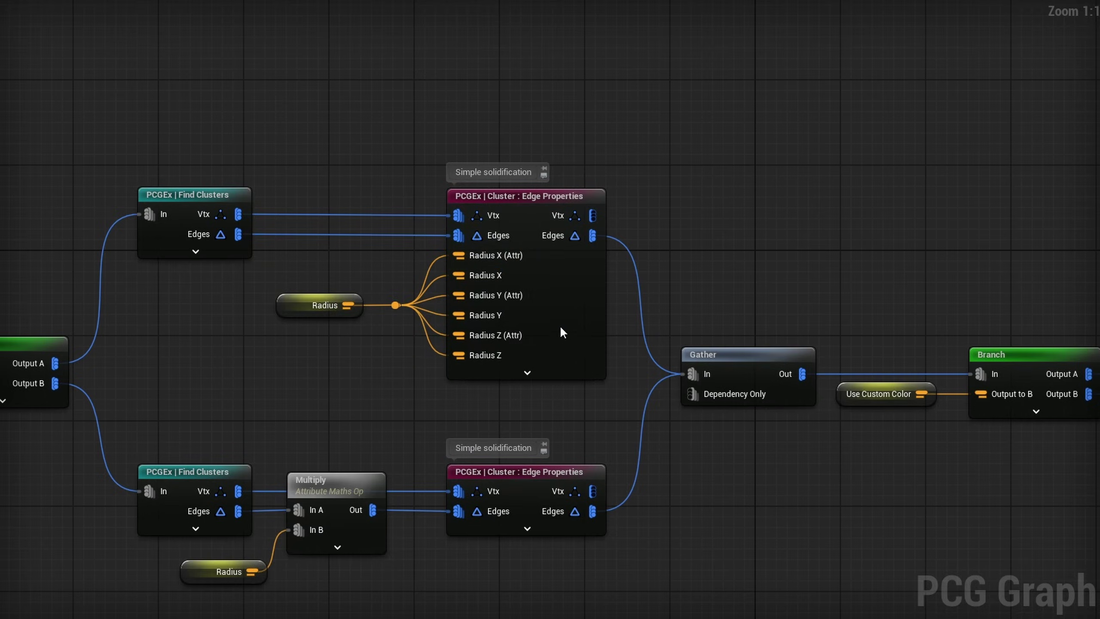
pyautogui.moveTo(261, 373); pyautogui.dragTo(566, 257, button='right')
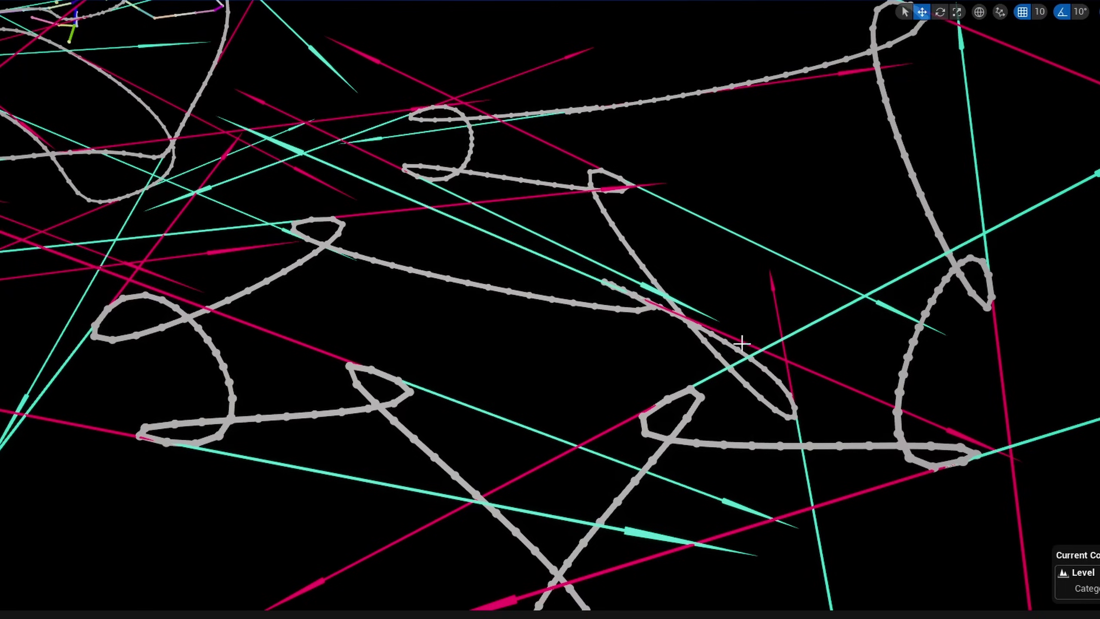
# Step: Examine the example showcase, from the splines with tangents through the point networks, coloured grid clusters and 3D lattice to the triangulated meshes
pyautogui.moveTo(969, 371); pyautogui.dragTo(940, 325, button='right')
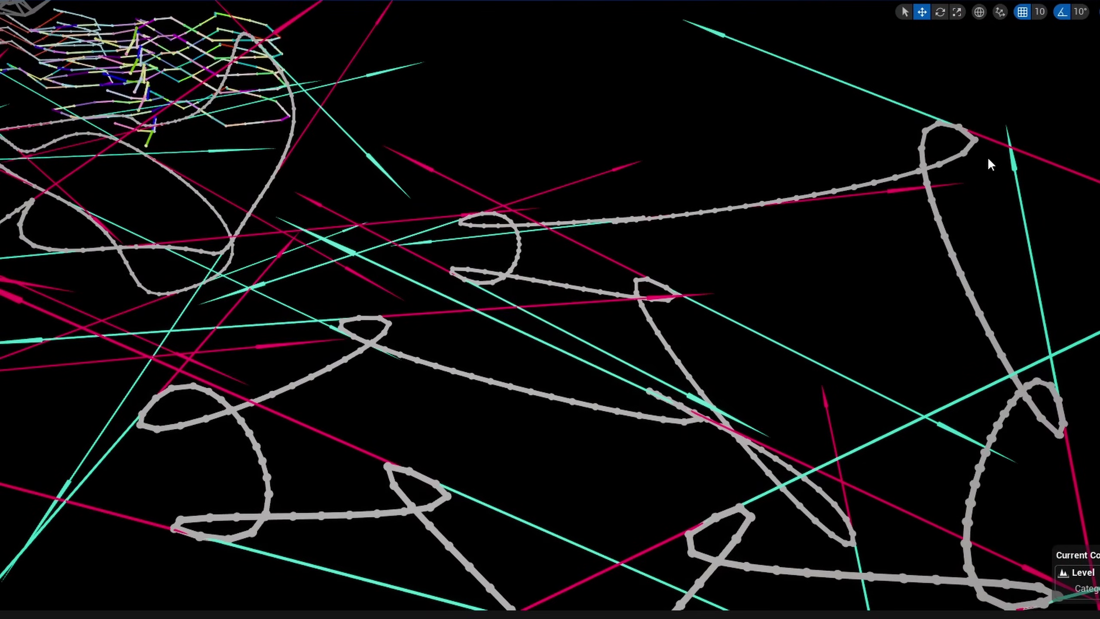
pyautogui.moveTo(939, 128); pyautogui.dragTo(784, 145, button='right')
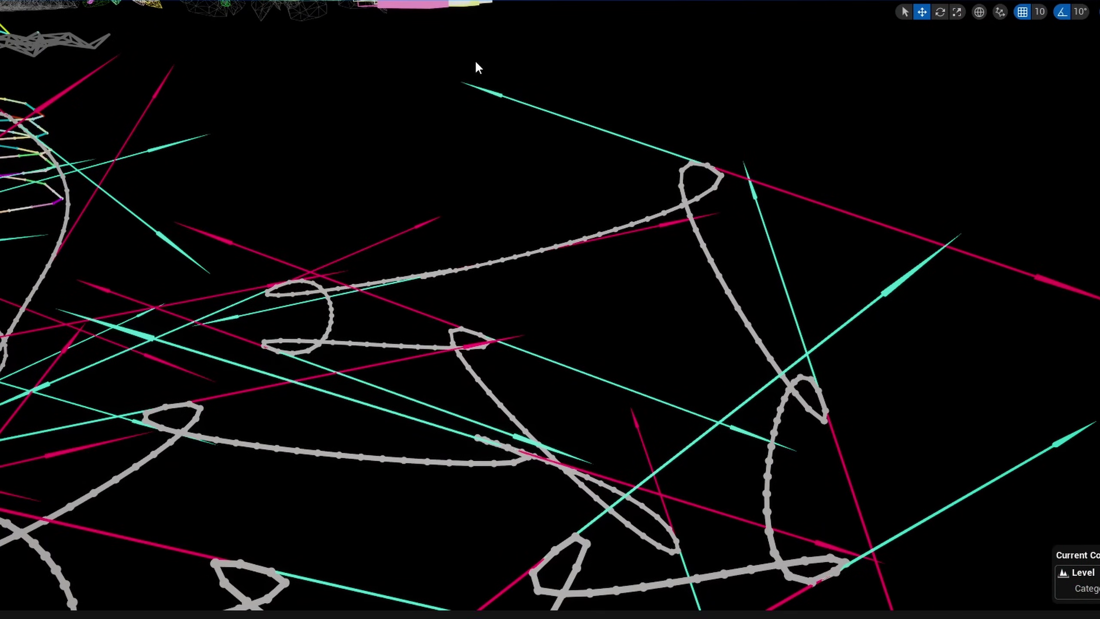
pyautogui.moveTo(775, 291); pyautogui.dragTo(810, 318, button='right')
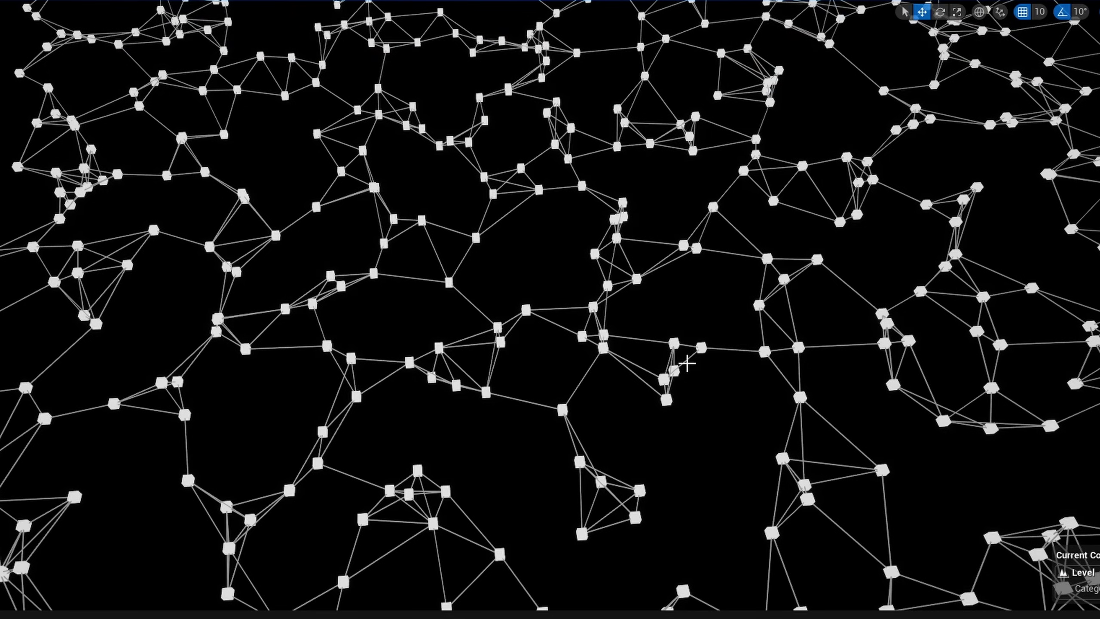
pyautogui.moveTo(687, 363); pyautogui.dragTo(665, 338, button='right')
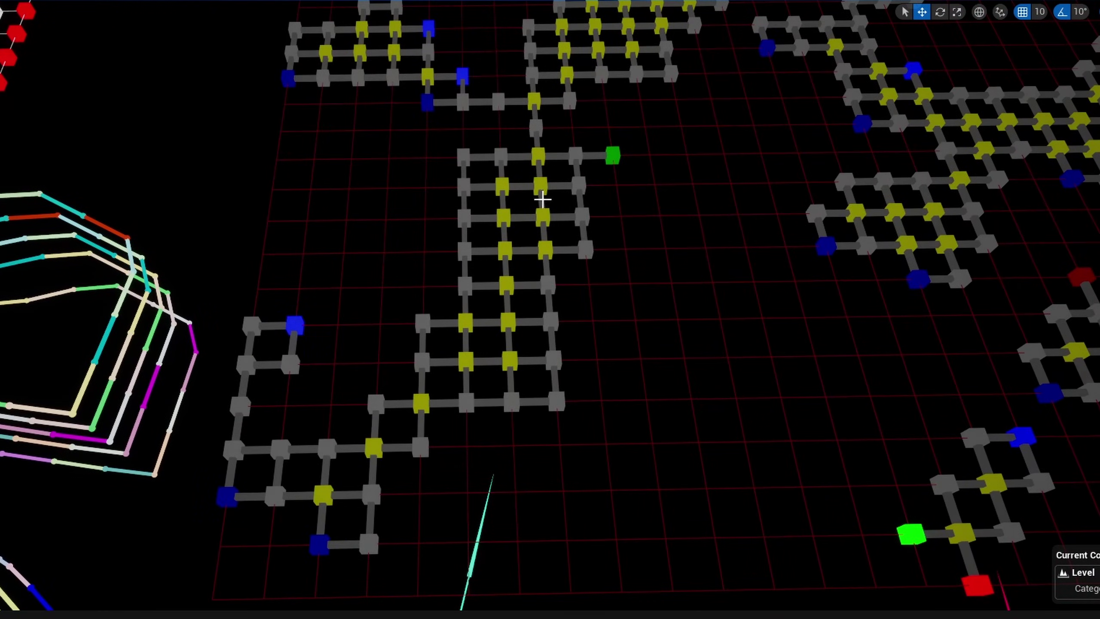
pyautogui.moveTo(450, 128)
pyautogui.mouseDown(button='right')
pyautogui.moveTo(550, 144)
pyautogui.moveTo(450, 128)
pyautogui.mouseUp(button='right')
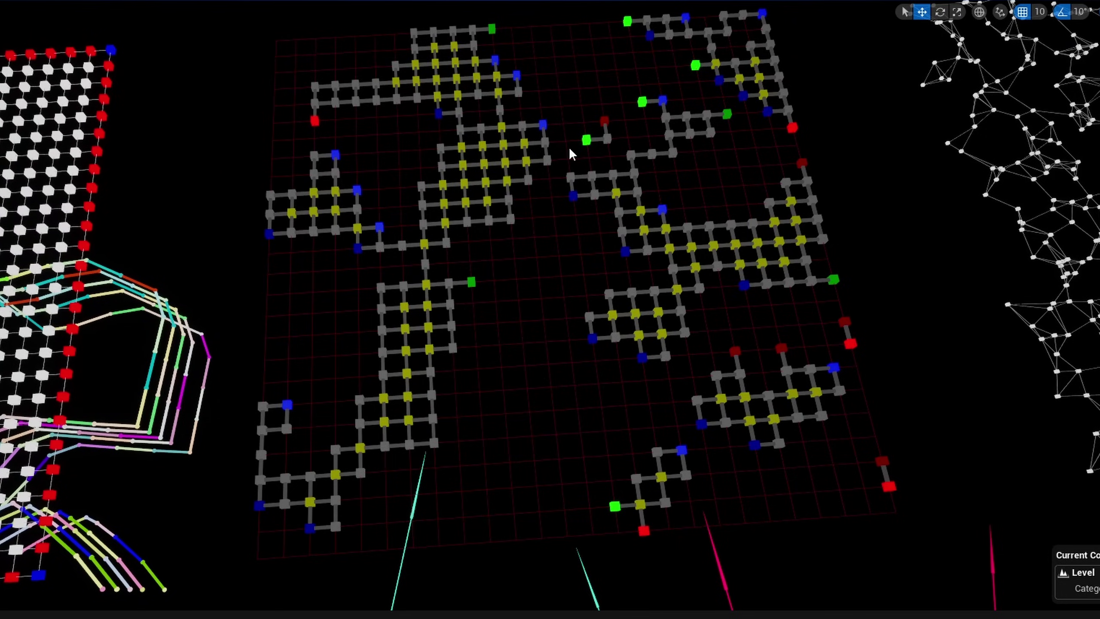
pyautogui.moveTo(792, 245); pyautogui.dragTo(476, 190, button='right')
pyautogui.moveTo(759, 243); pyautogui.dragTo(596, 327, button='right')
pyautogui.moveTo(645, 202); pyautogui.dragTo(637, 167, button='right')
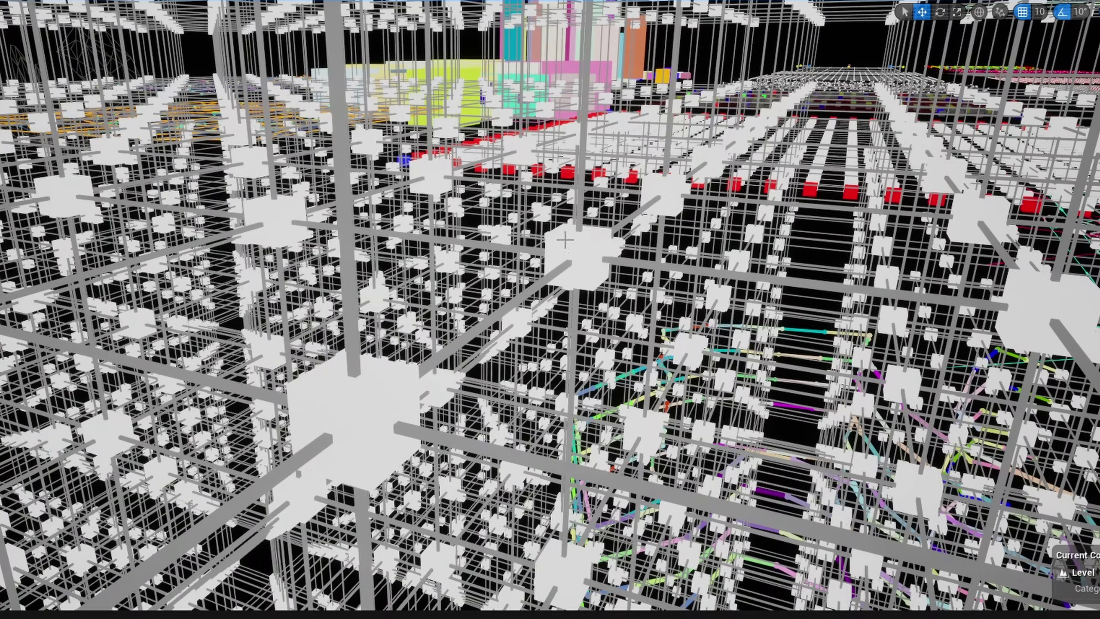
pyautogui.moveTo(677, 302); pyautogui.dragTo(677, 321, button='right')
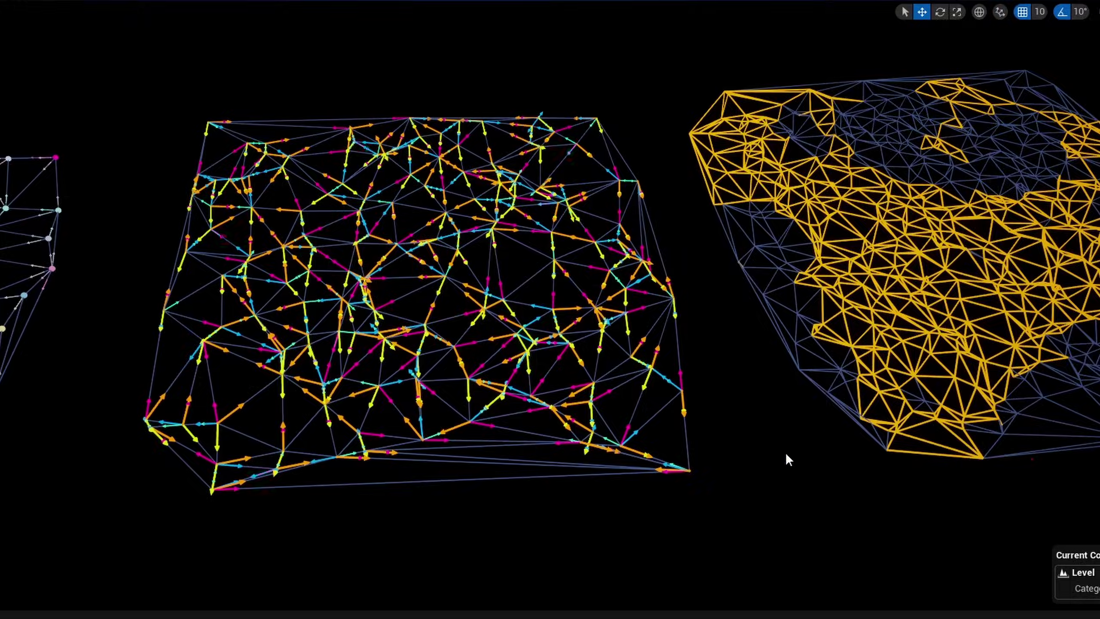
pyautogui.press('d')
pyautogui.moveTo(786, 454); pyautogui.dragTo(786, 455, button='right')
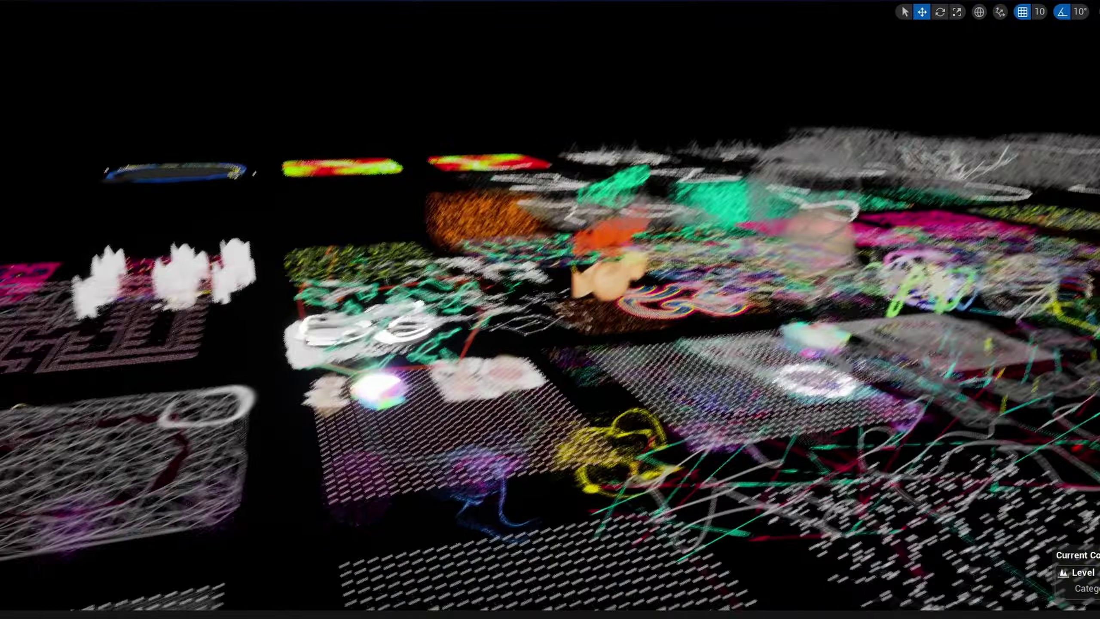
pyautogui.moveTo(550, 309); pyautogui.dragTo(438, 343, button='right')
pyautogui.moveTo(786, 453); pyautogui.dragTo(785, 453, button='right')
# Step: Select an outer sphere in a smooth contour example and move it away from the neighbouring spheres
pyautogui.moveTo(632, 459); pyautogui.dragTo(632, 460, button='right')
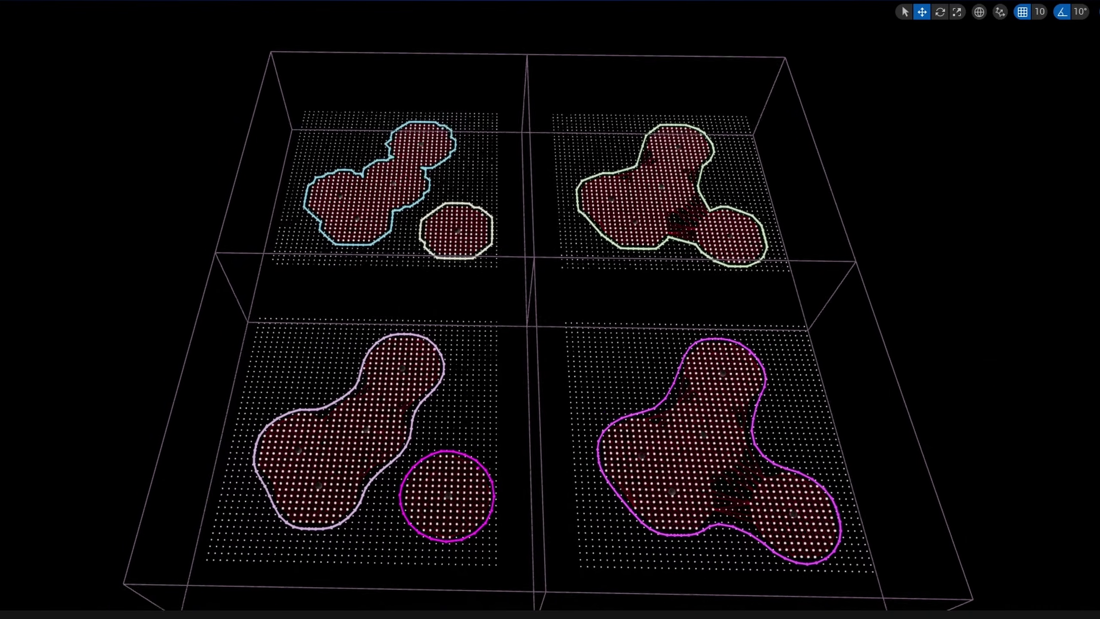
pyautogui.moveTo(763, 452); pyautogui.dragTo(764, 453, button='right')
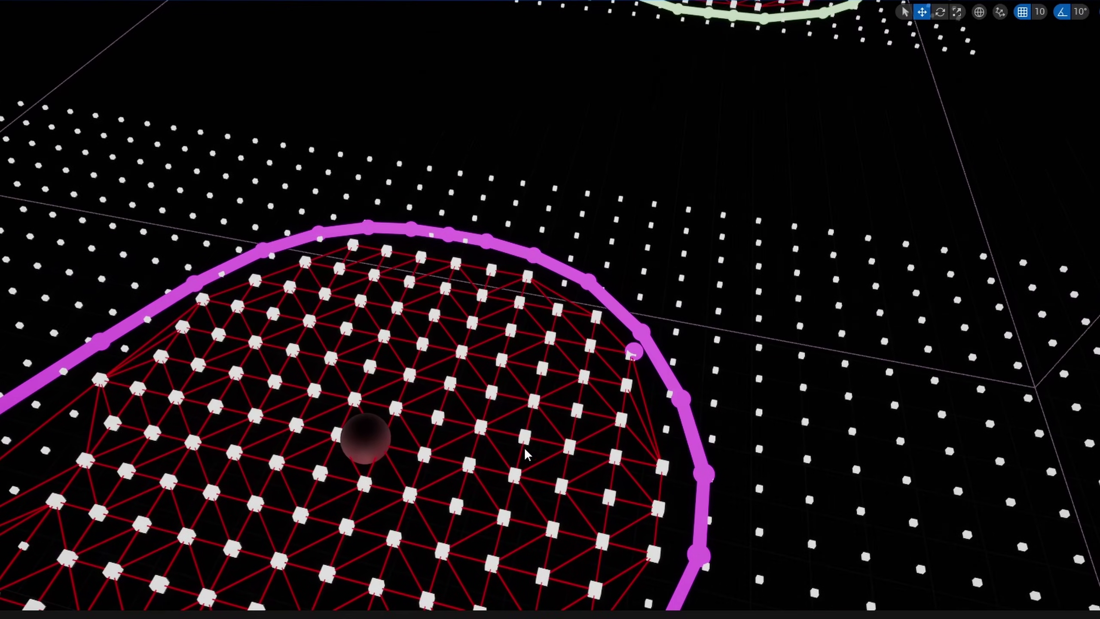
pyautogui.click(364, 438)
pyautogui.moveTo(364, 437); pyautogui.dragTo(363, 437, button='right')
pyautogui.moveTo(499, 388); pyautogui.dragTo(499, 388, button='right')
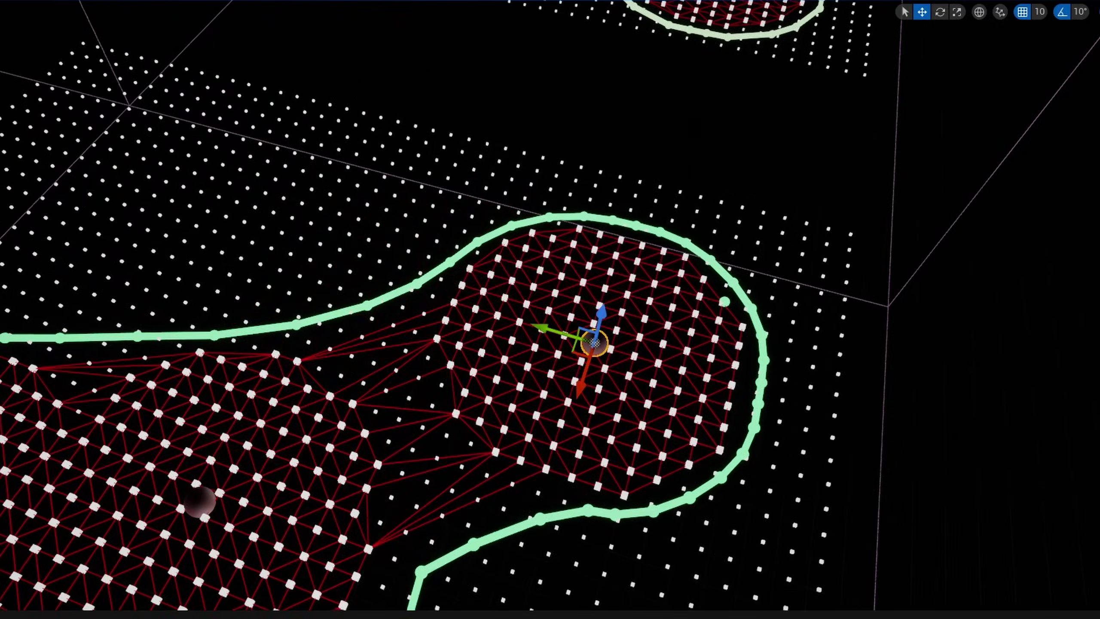
pyautogui.moveTo(332, 367); pyautogui.dragTo(332, 366, button='right')
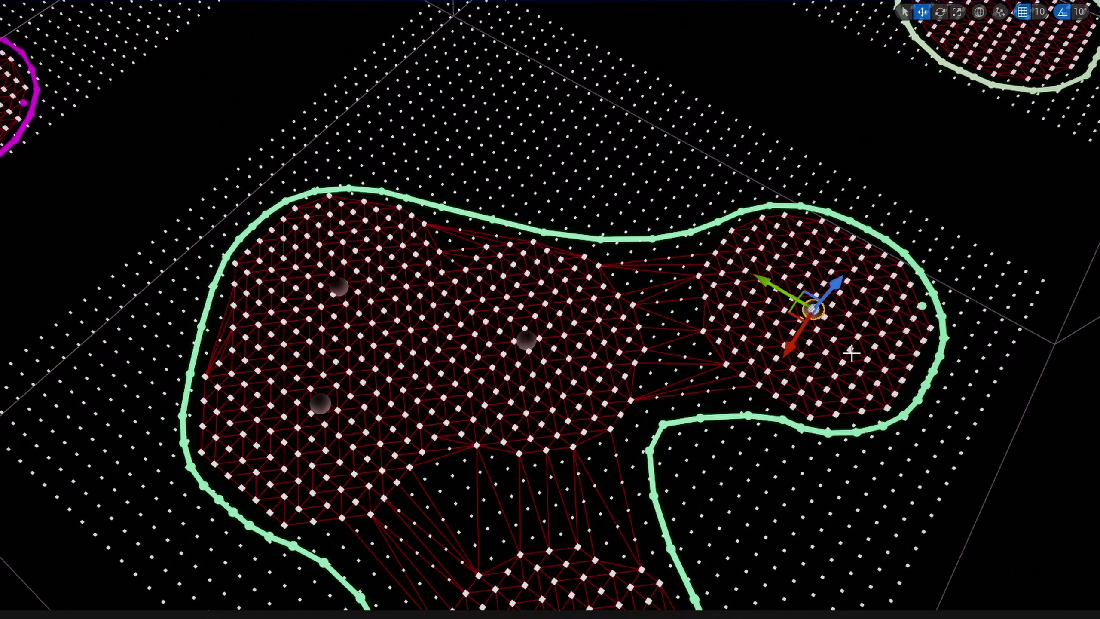
pyautogui.moveTo(795, 292); pyautogui.dragTo(582, 212)
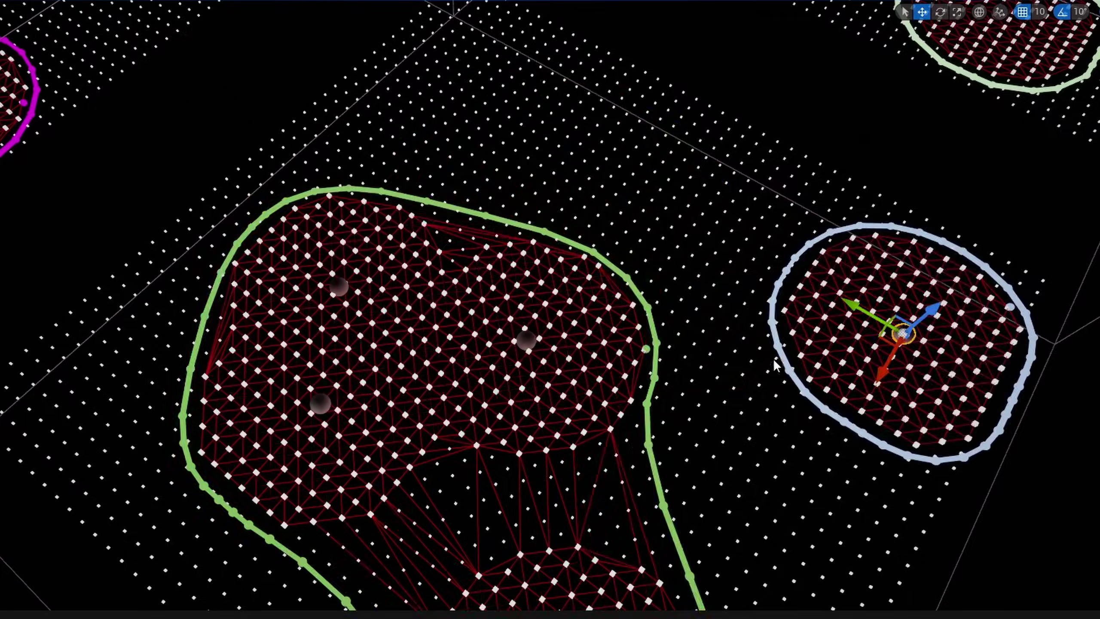
# Step: Move the separated sphere back towards its neighbours to merge the contours around them
pyautogui.scroll(-5, 792, 359)
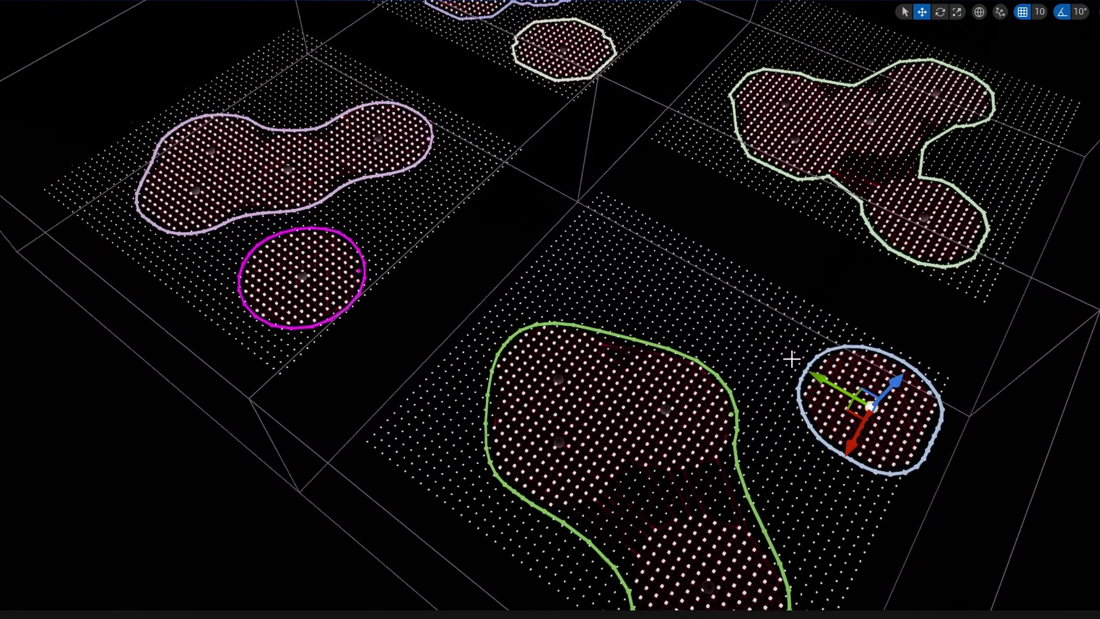
pyautogui.moveTo(845, 409); pyautogui.dragTo(789, 410)
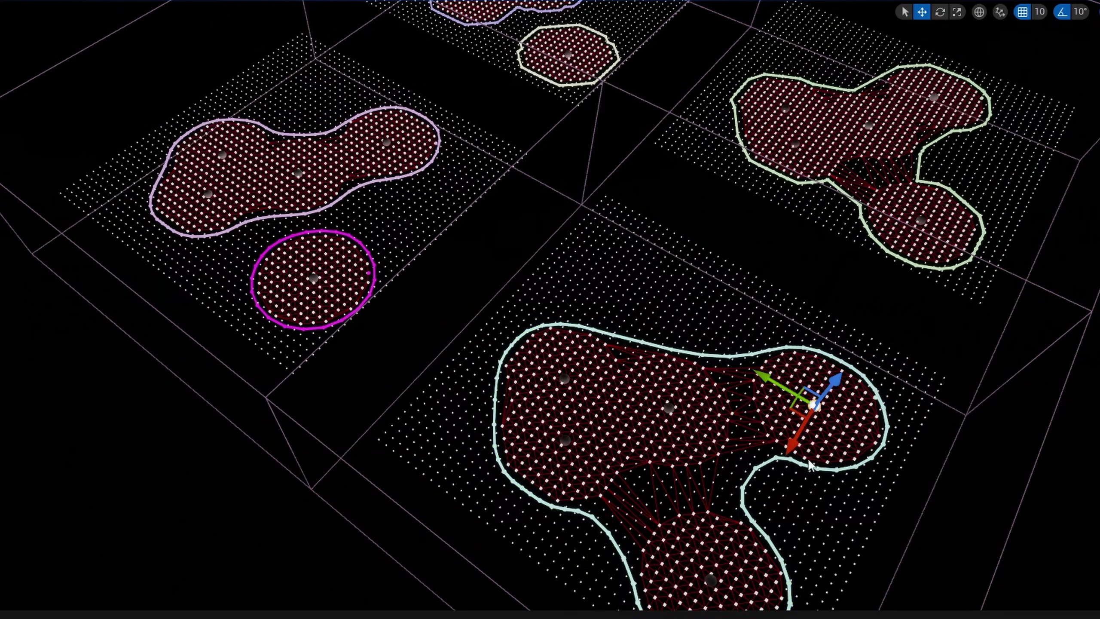
pyautogui.scroll(-5, 810, 466)
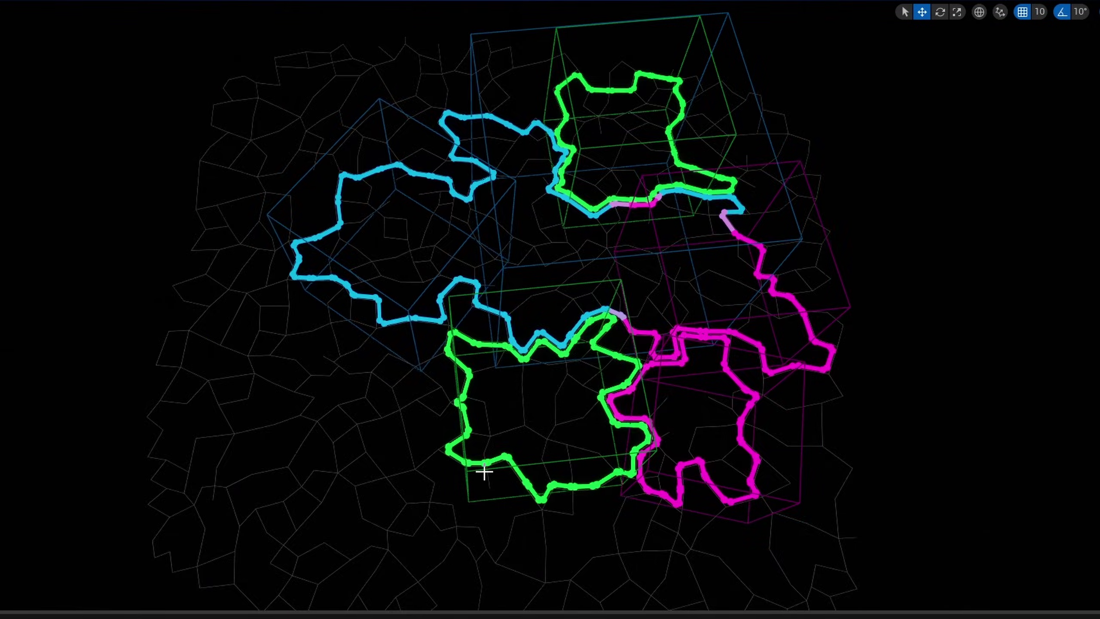
# Step: Select the lower green bounds box in the cell outline example and move it away from the magenta cells, below the blue outline
pyautogui.hotkey('ctrl', 'a')
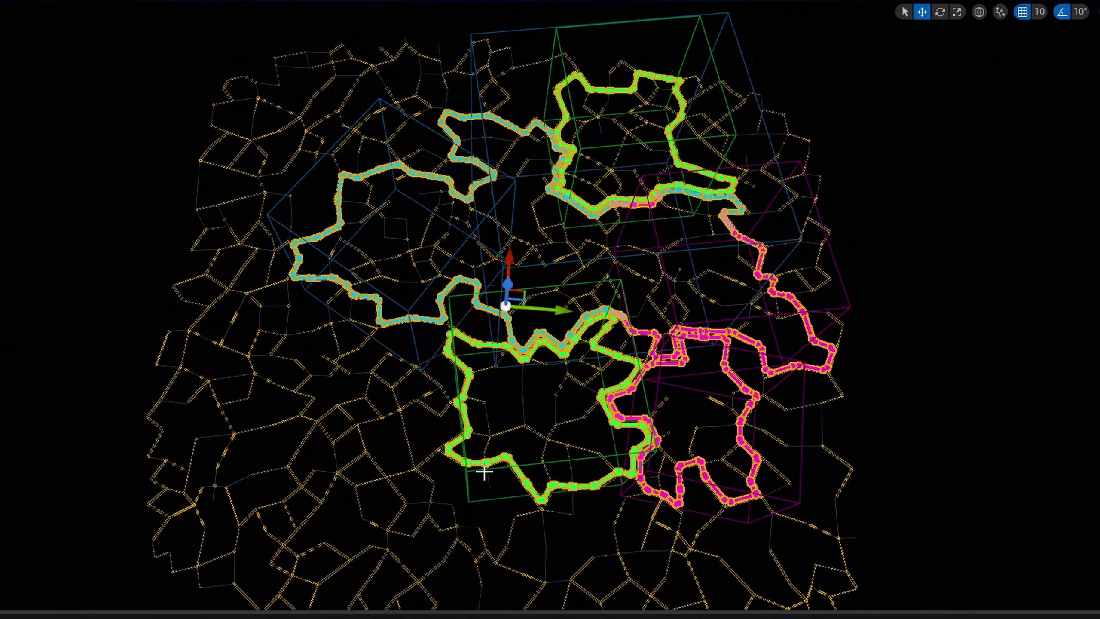
pyautogui.click(471, 469)
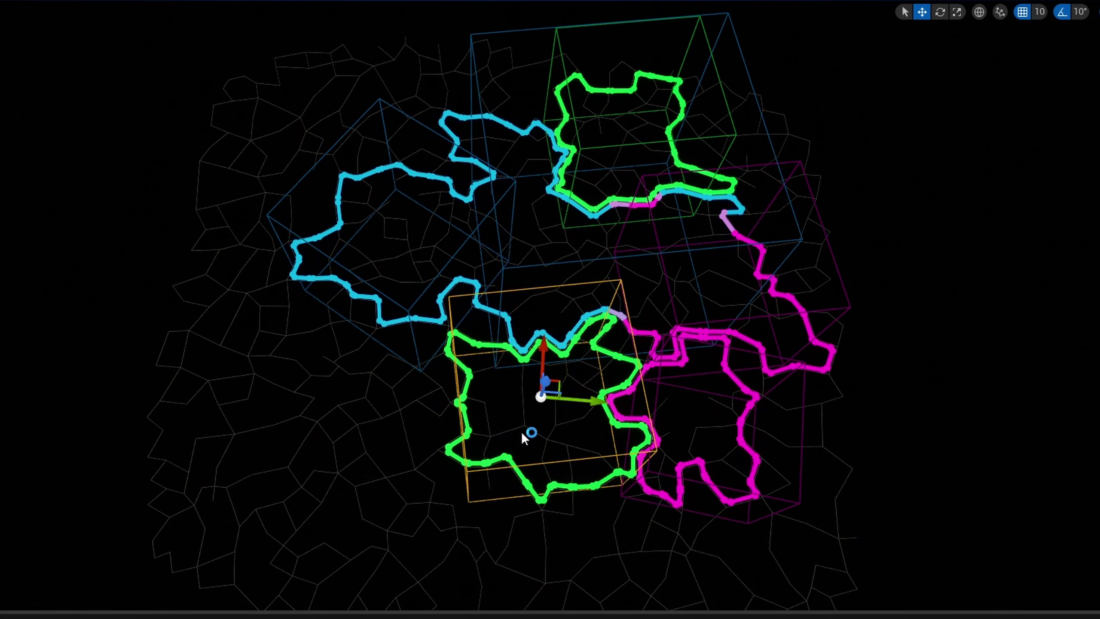
pyautogui.moveTo(555, 383); pyautogui.dragTo(394, 351)
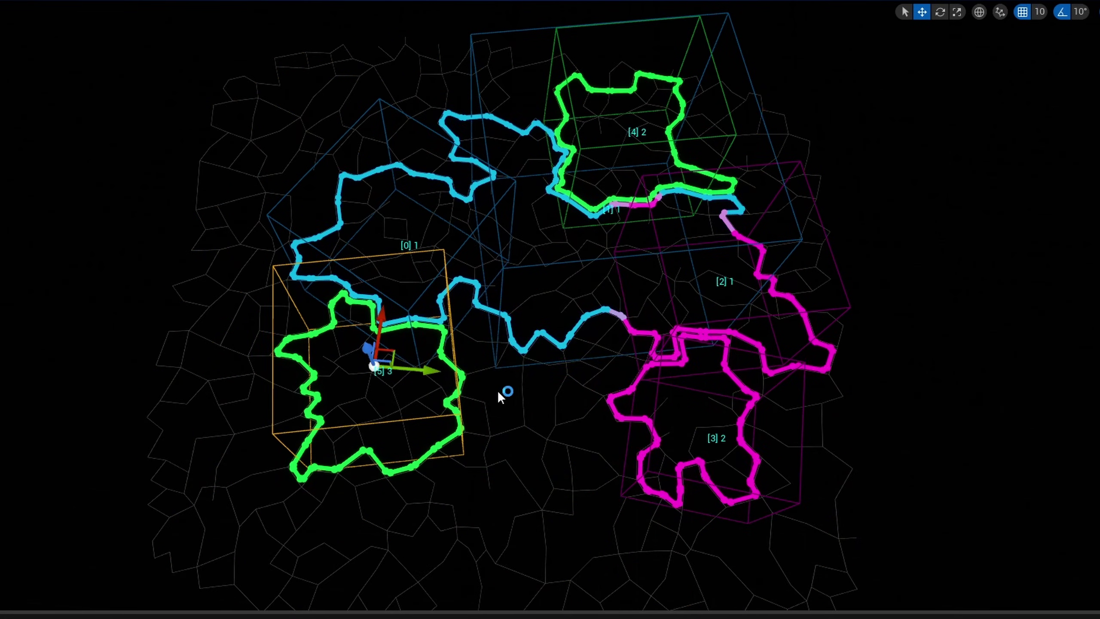
# Step: Move the selected green bounds box up into the area enclosed by the blue outline to reshape the cell paths
pyautogui.moveTo(546, 364); pyautogui.dragTo(495, 411, button='right')
pyautogui.moveTo(532, 190); pyautogui.dragTo(522, 268, button='right')
pyautogui.moveTo(504, 350); pyautogui.dragTo(450, 165)
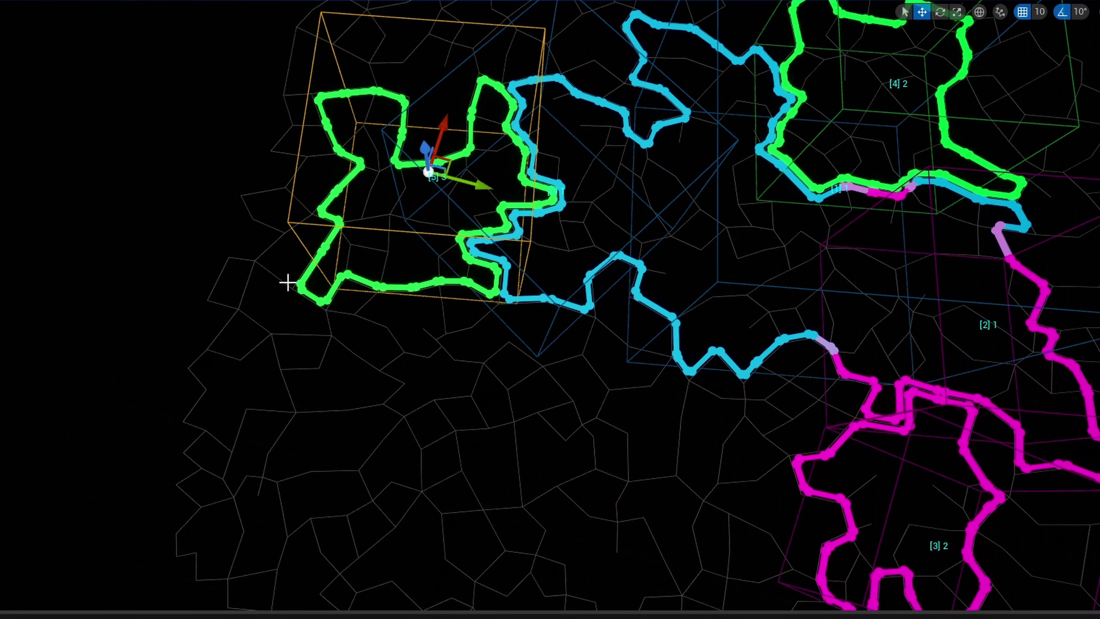
pyautogui.moveTo(491, 418); pyautogui.dragTo(506, 417, button='right')
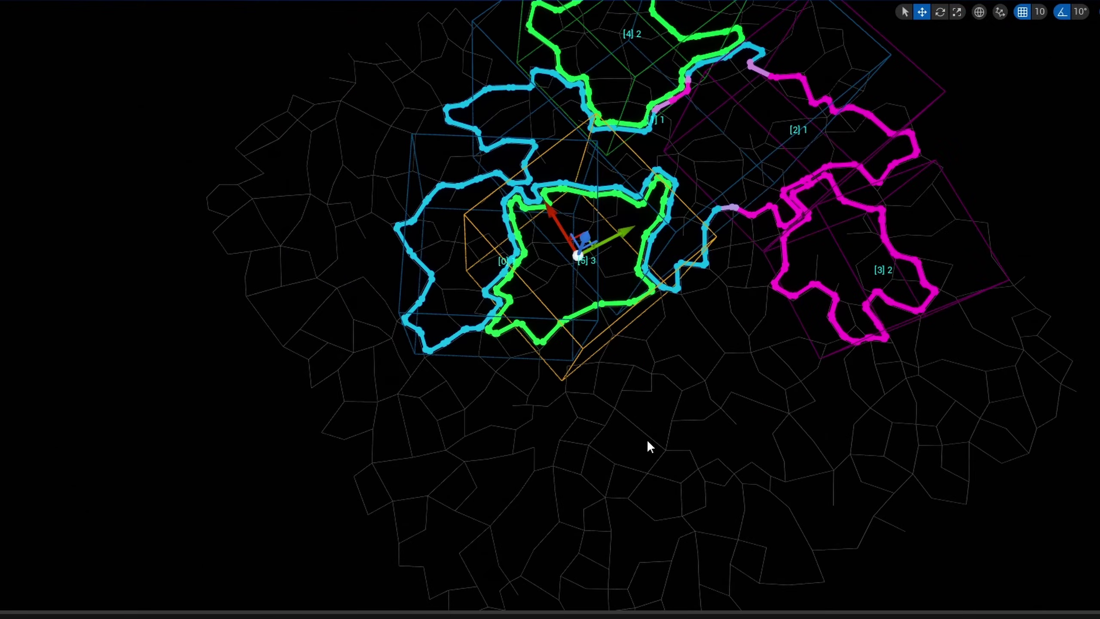
# Step: Examine the generated street networks up close and from above, including their main roads, side streets and rounded block outlines
pyautogui.moveTo(650, 446); pyautogui.dragTo(840, 425, button='right')
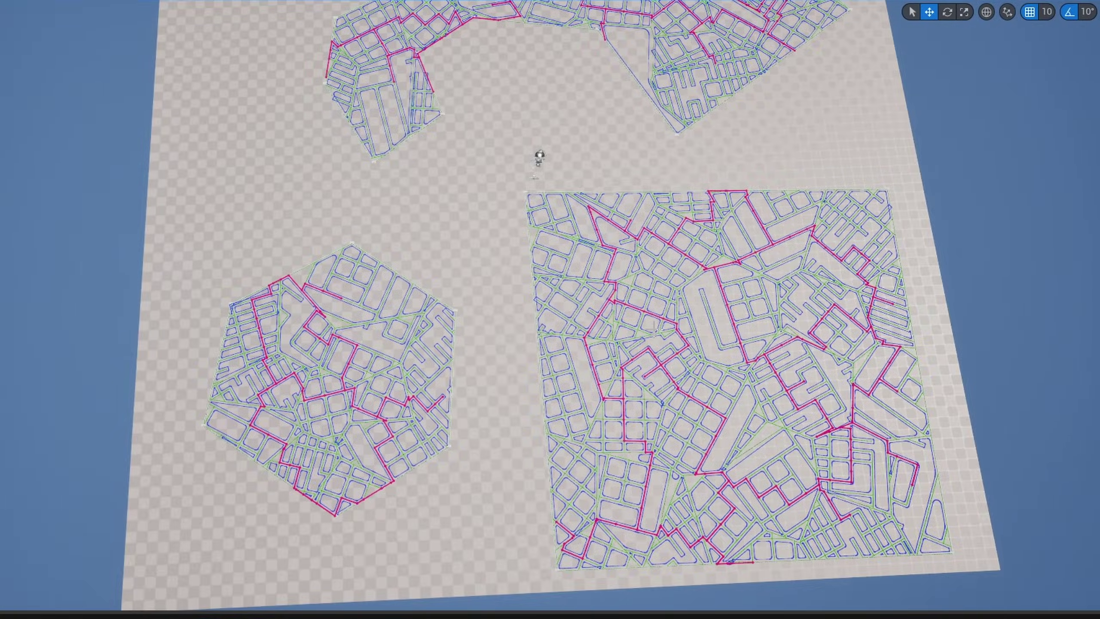
pyautogui.press('w')
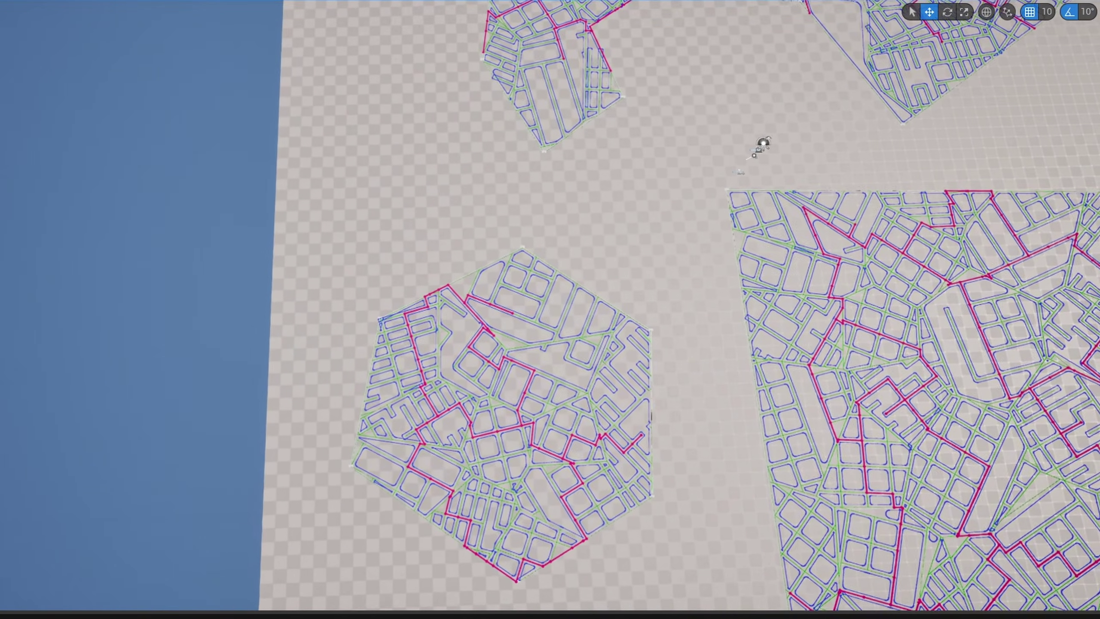
pyautogui.press('w')
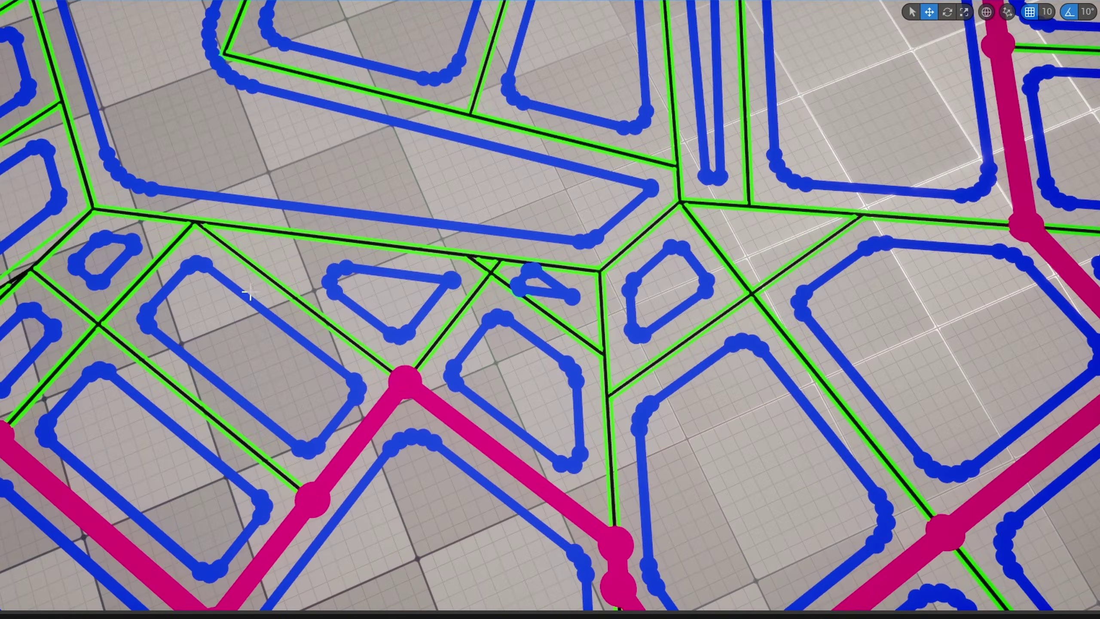
pyautogui.moveTo(267, 345); pyautogui.dragTo(257, 286, button='right')
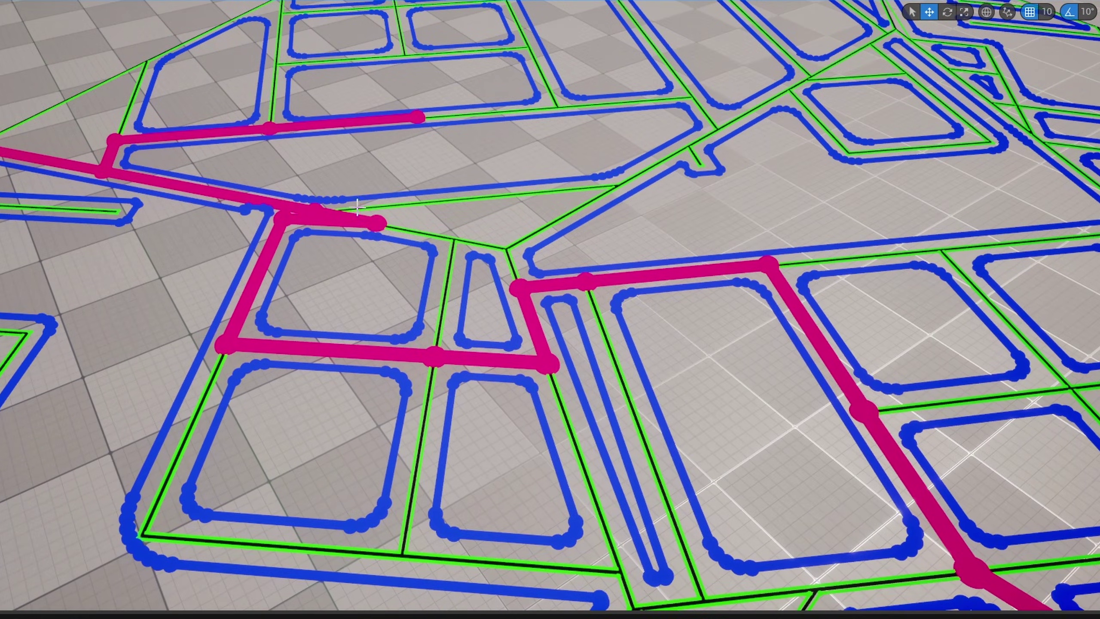
pyautogui.moveTo(771, 376); pyautogui.dragTo(743, 339, button='right')
pyautogui.press('w')
pyautogui.press('w')
pyautogui.moveTo(585, 248)
pyautogui.mouseDown(button='right')
pyautogui.moveTo(585, 219)
pyautogui.moveTo(519, 295)
pyautogui.moveTo(584, 248)
pyautogui.mouseUp(button='right')
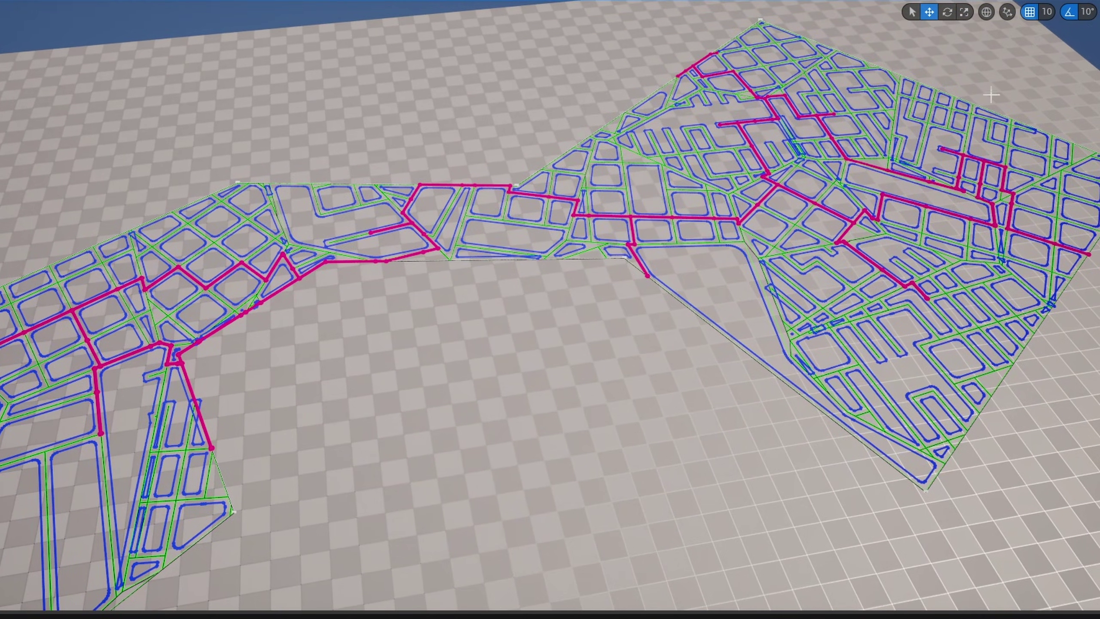
pyautogui.press('s')
# Step: Examine the grid of generated room layouts and the corridor paths connecting their rooms
pyautogui.moveTo(947, 243); pyautogui.dragTo(947, 357, button='right')
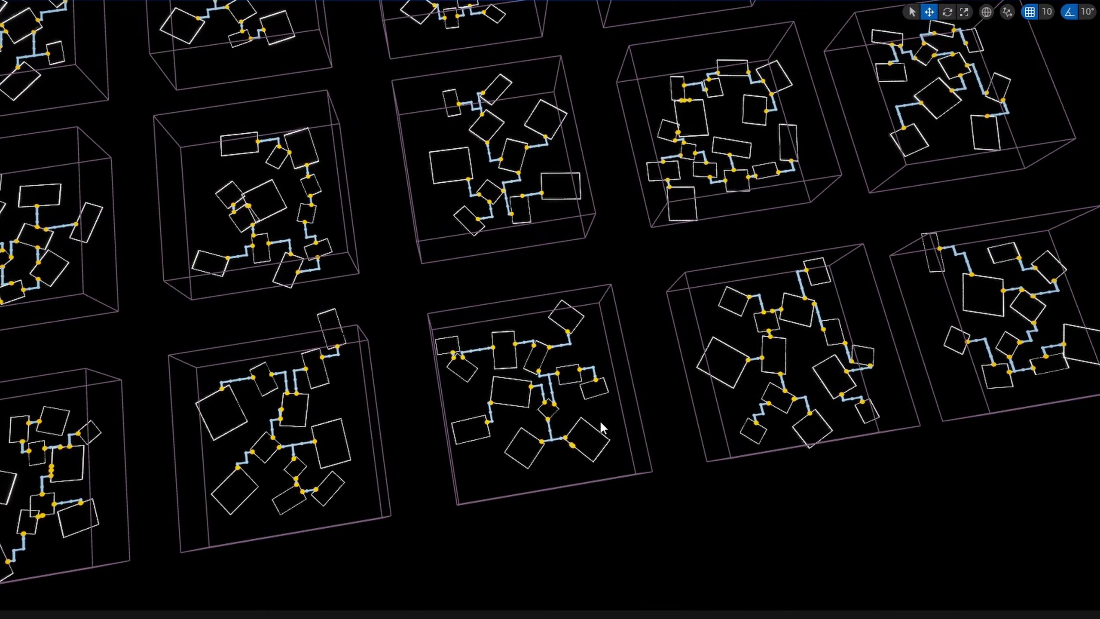
pyautogui.moveTo(550, 309); pyautogui.dragTo(546, 294, button='right')
pyautogui.moveTo(550, 309); pyautogui.dragTo(355, 178, button='middle')
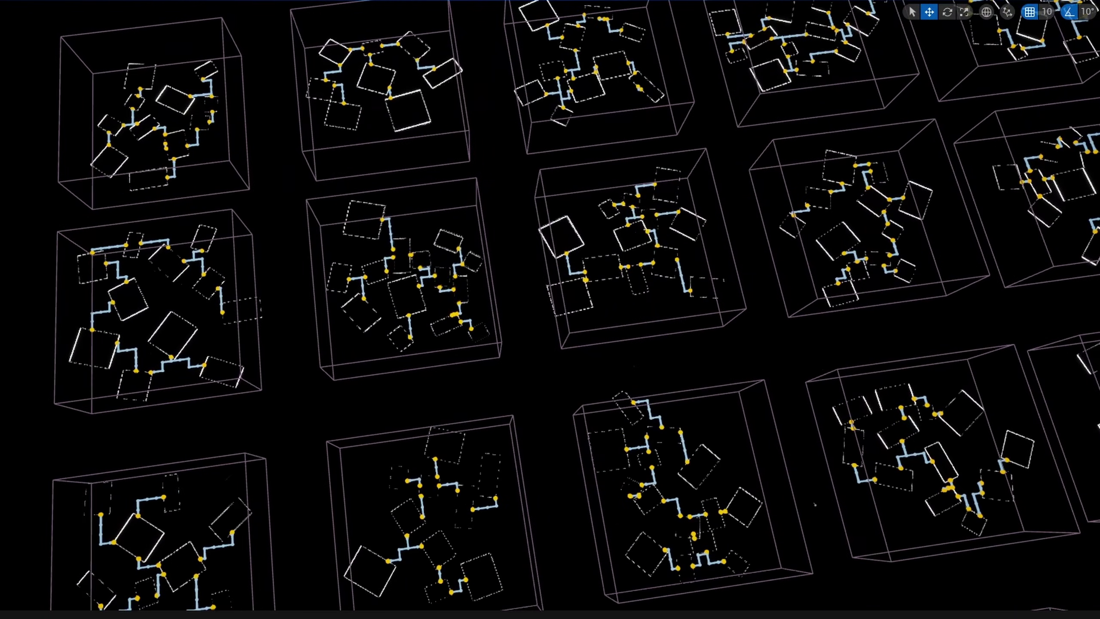
# Step: View the generated room layouts from directly above and select the layout in the middle row
pyautogui.moveTo(361, 418); pyautogui.dragTo(361, 418, button='right')
pyautogui.press('w')
pyautogui.moveTo(686, 402)
pyautogui.mouseDown(button='right')
pyautogui.moveTo(637, 364)
pyautogui.moveTo(695, 400)
pyautogui.mouseUp(button='right')
pyautogui.press('d')
pyautogui.press('w')
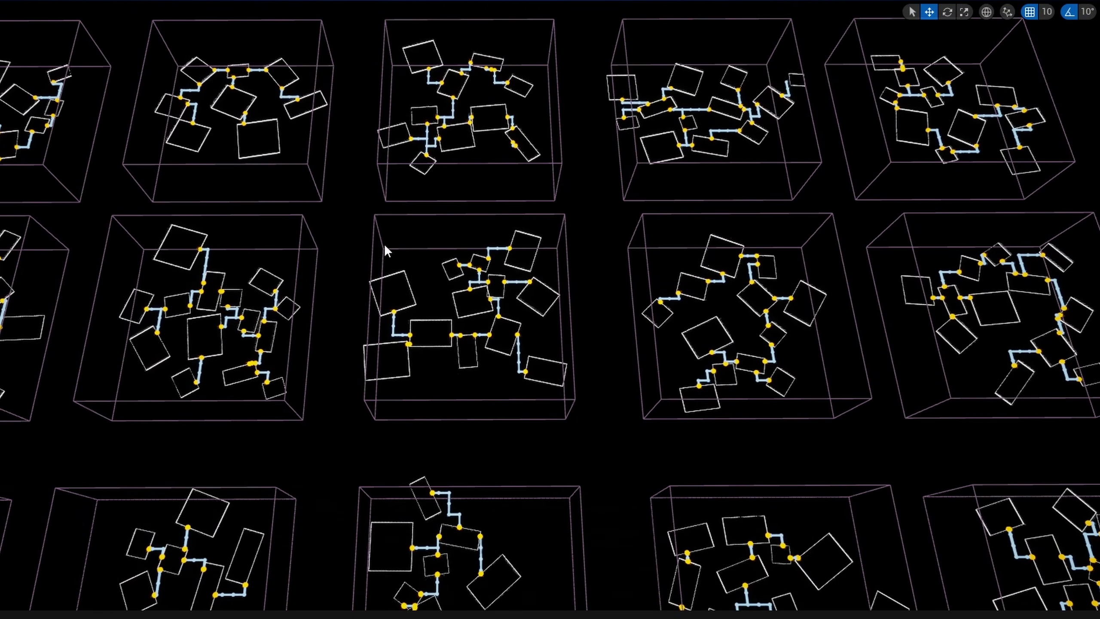
pyautogui.click(450, 333)
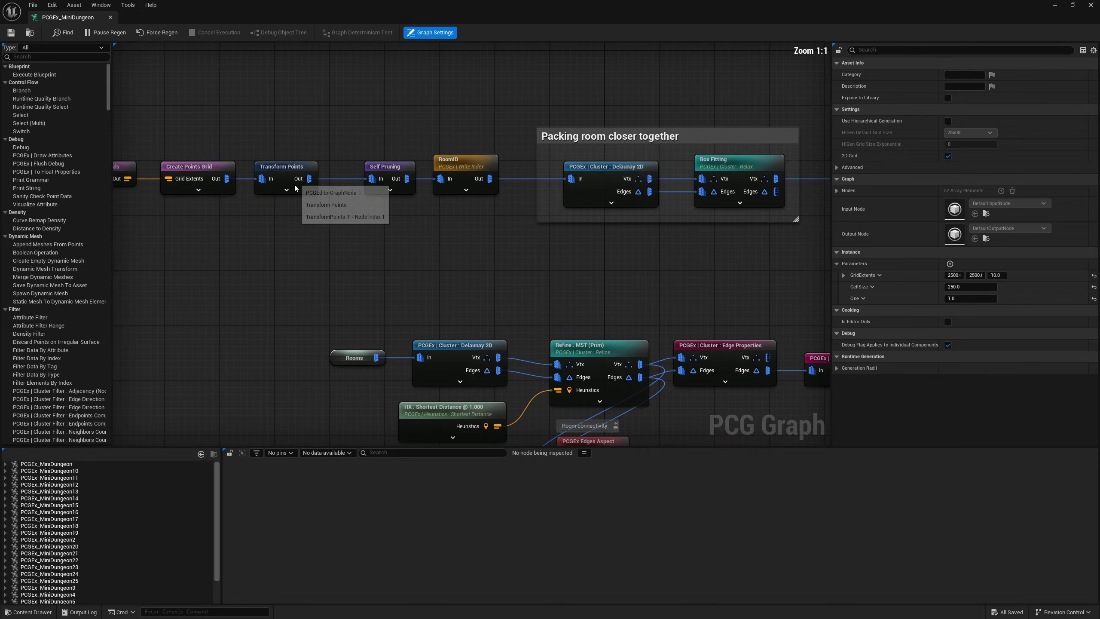
# Step: Select the Transform Points node in the PCGEx_MiniDungeon graph and open its maximum Z rotation for editing
pyautogui.moveTo(294, 184); pyautogui.dragTo(498, 255, button='right')
pyautogui.moveTo(468, 251); pyautogui.dragTo(468, 251)
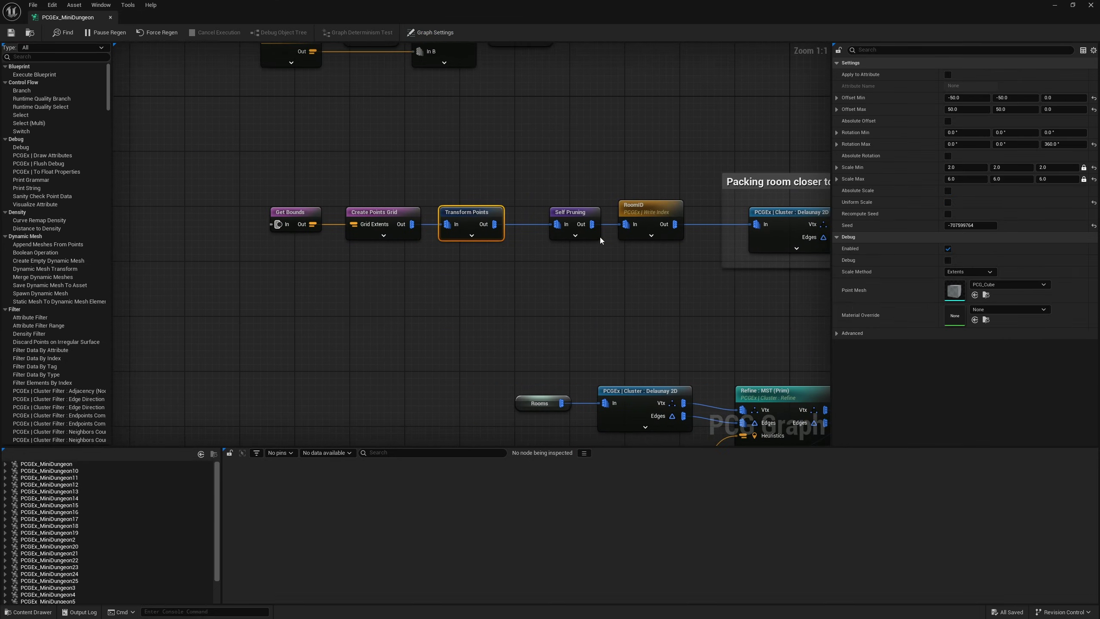
pyautogui.click(1056, 144)
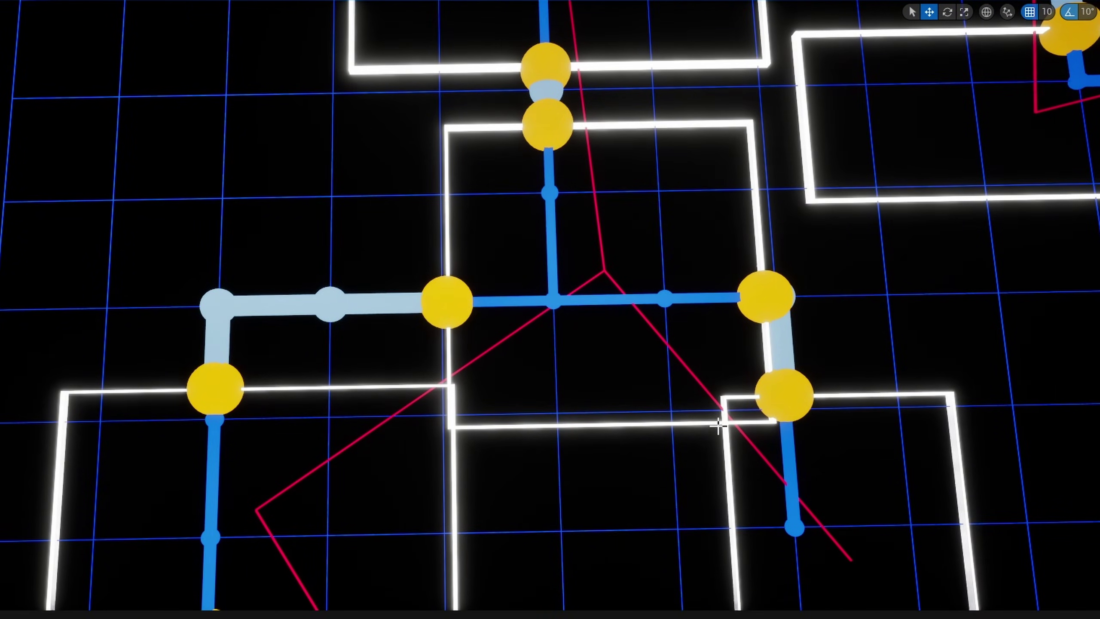
# Step: Inspect up close the yellow door points and the corridor segments linking neighbouring rooms
pyautogui.press('s')
pyautogui.moveTo(718, 444); pyautogui.dragTo(726, 443, button='right')
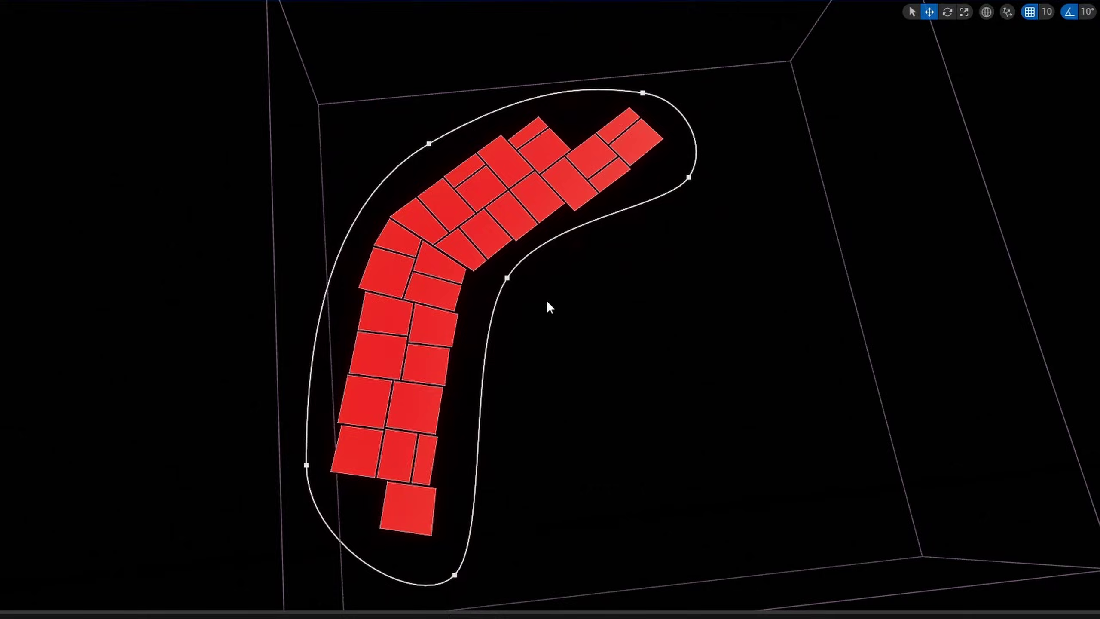
# Step: Select the spline point at the inner bend and move it outward and back inward to reshape the block layout
pyautogui.click(507, 277)
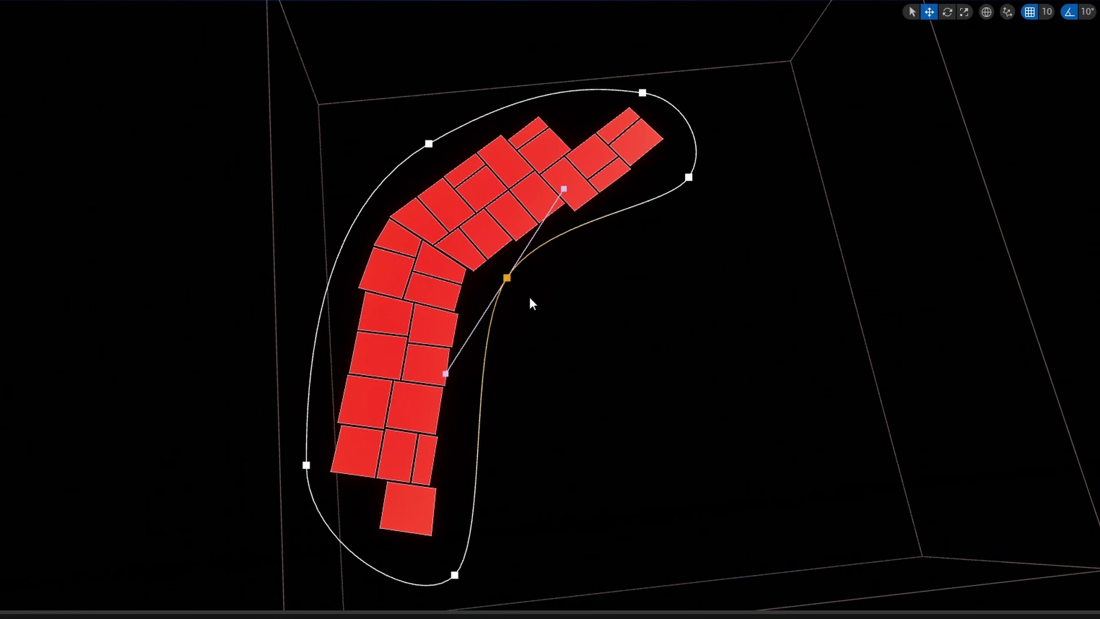
pyautogui.moveTo(511, 278); pyautogui.dragTo(704, 401)
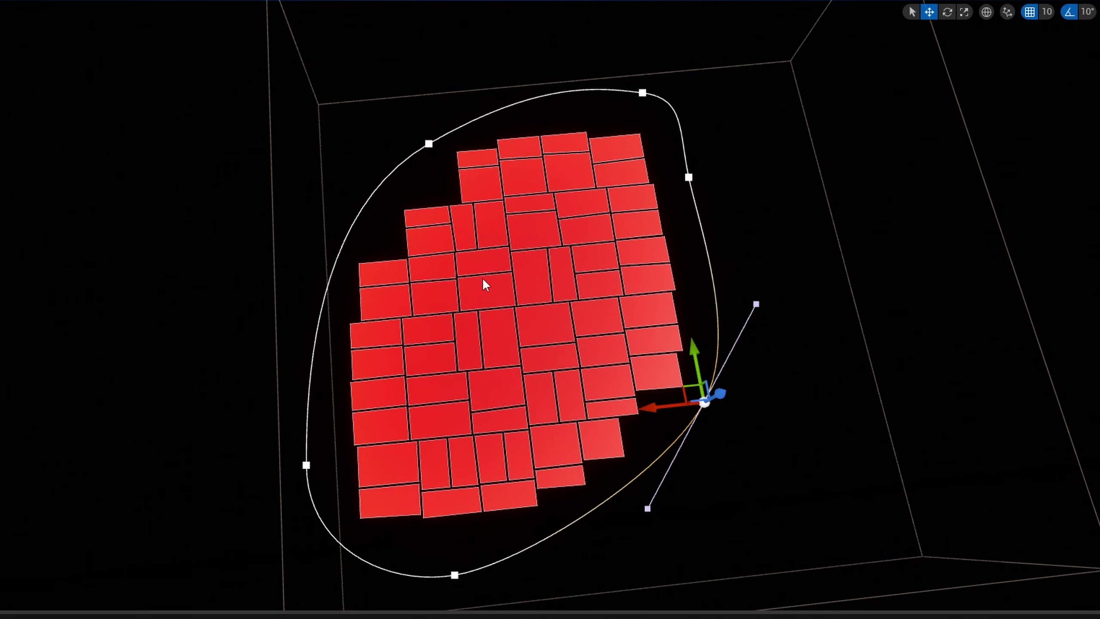
pyautogui.moveTo(681, 384); pyautogui.dragTo(507, 338)
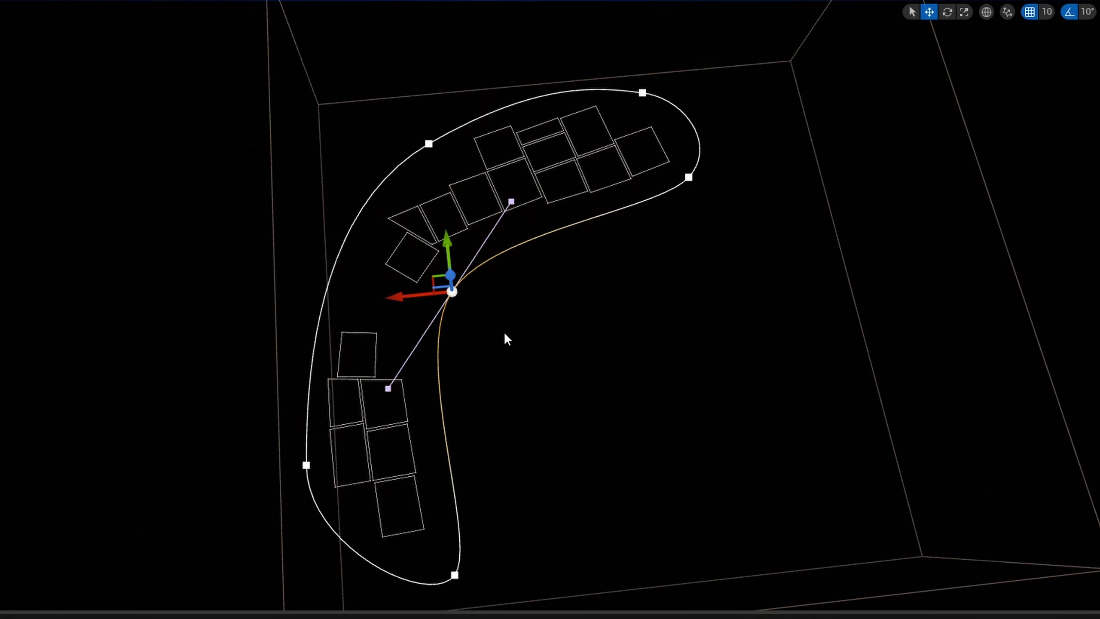
pyautogui.moveTo(424, 270); pyautogui.dragTo(438, 289)
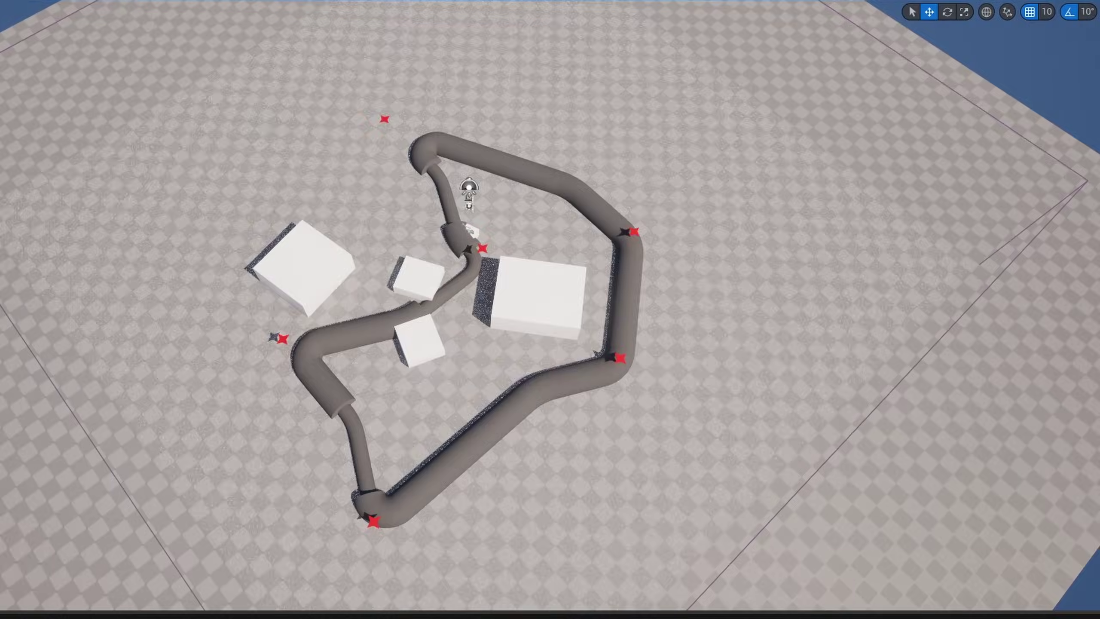
# Step: Select the red star nearest the large white box and move it past the box's outer corner to reroute the pipe
pyautogui.moveTo(276, 303)
pyautogui.mouseDown(button='right')
pyautogui.moveTo(329, 302)
pyautogui.moveTo(329, 260)
pyautogui.moveTo(304, 312)
pyautogui.moveTo(276, 302)
pyautogui.mouseUp(button='right')
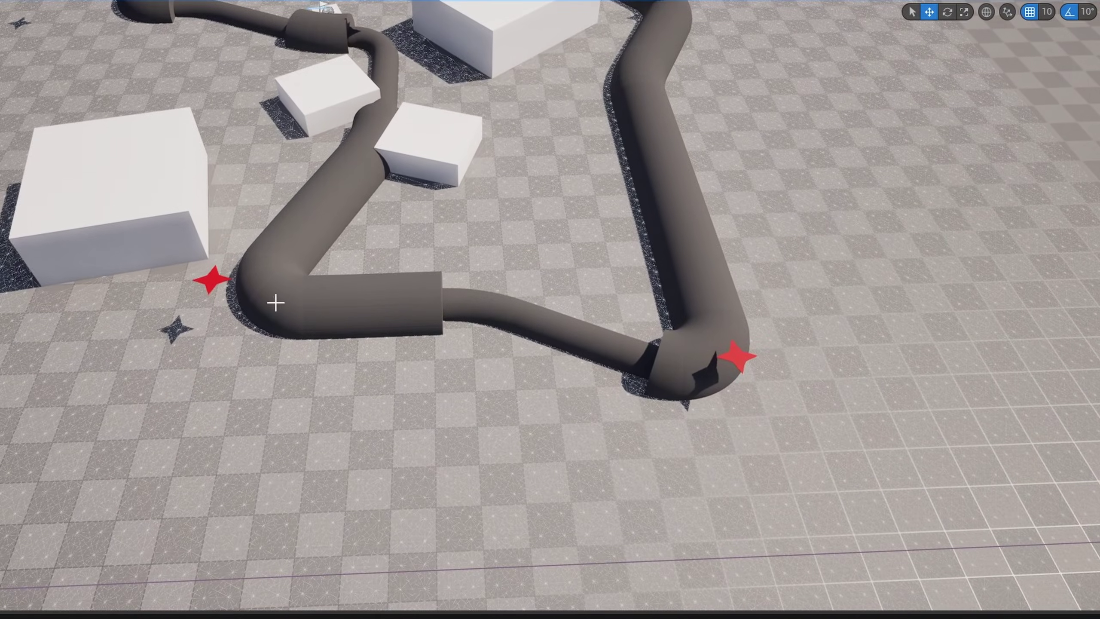
pyautogui.click(213, 281)
pyautogui.moveTo(450, 319); pyautogui.dragTo(505, 362, button='right')
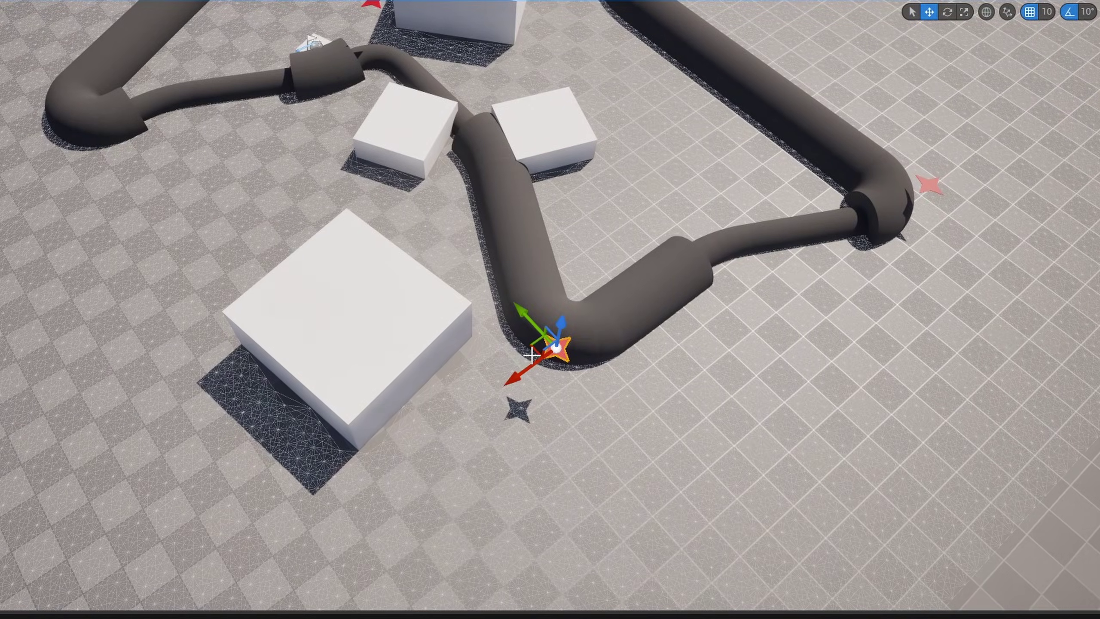
pyautogui.moveTo(532, 348); pyautogui.dragTo(249, 492)
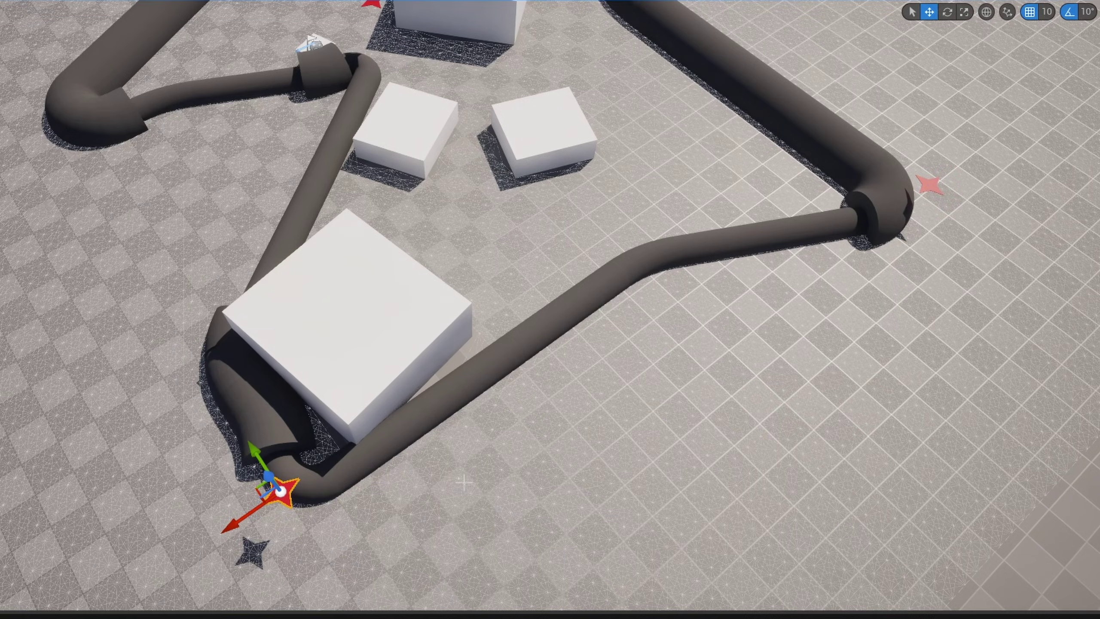
pyautogui.moveTo(473, 391); pyautogui.dragTo(454, 447, button='right')
pyautogui.moveTo(460, 476); pyautogui.dragTo(353, 537)
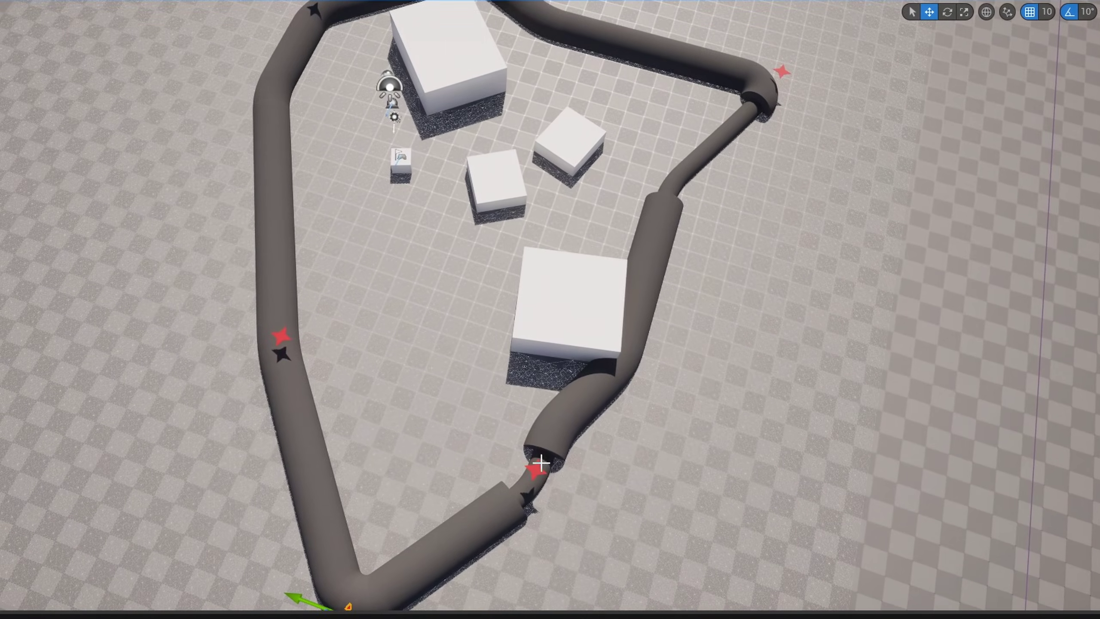
# Step: Select the red star at the pipe's narrow gap and move it inward toward the small white boxes
pyautogui.click(538, 466)
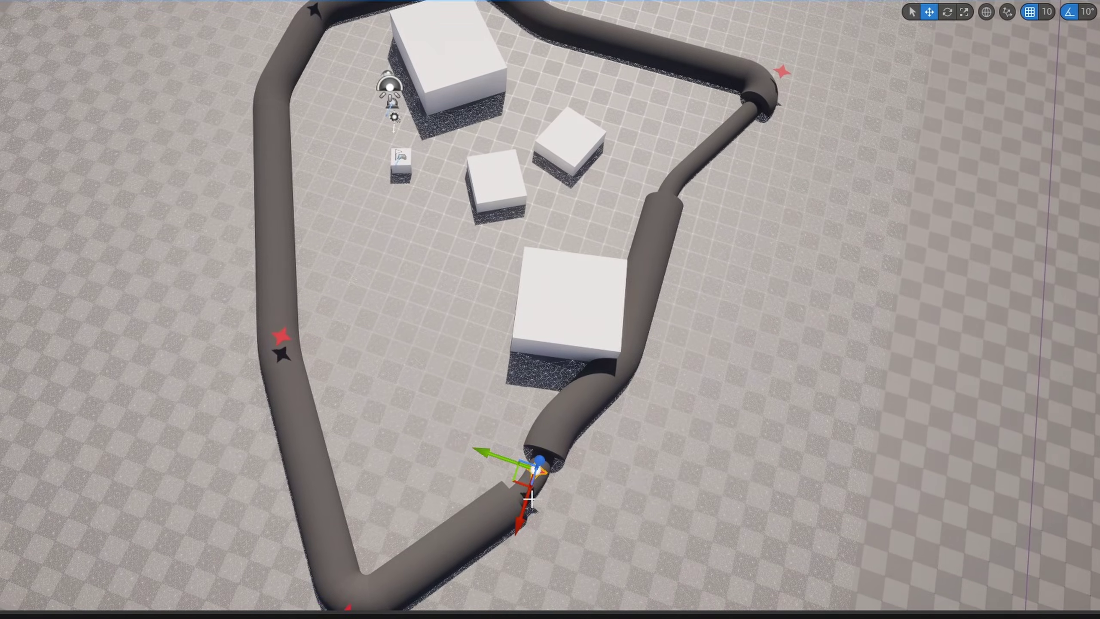
pyautogui.moveTo(514, 482); pyautogui.dragTo(469, 233)
pyautogui.moveTo(468, 233); pyautogui.dragTo(451, 160, button='right')
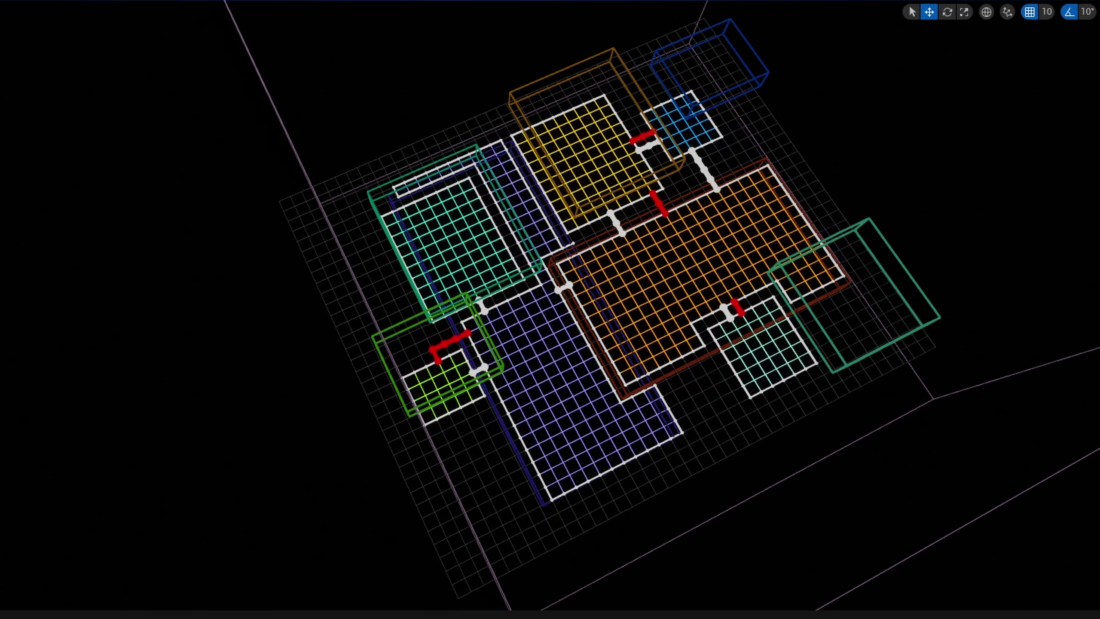
# Step: Select the teal bounds box at the orange room's outer corner and move it inward to shift the mint room into the orange room
pyautogui.click(850, 233)
pyautogui.moveTo(892, 274); pyautogui.dragTo(760, 203)
pyautogui.moveTo(724, 320); pyautogui.dragTo(756, 320, button='right')
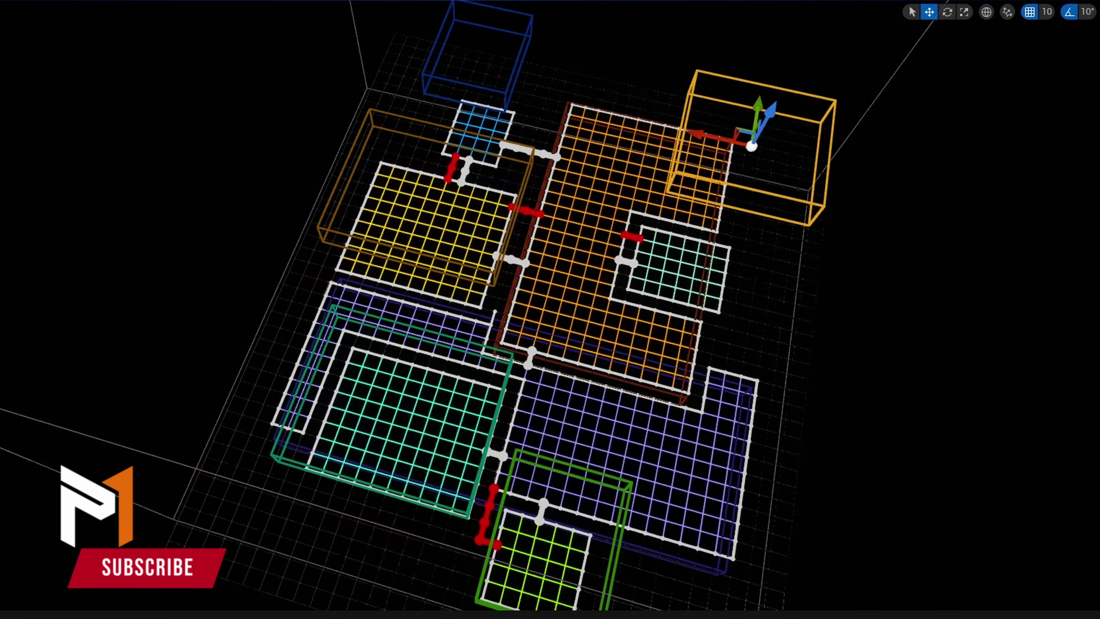
pyautogui.moveTo(675, 415); pyautogui.dragTo(712, 415, button='right')
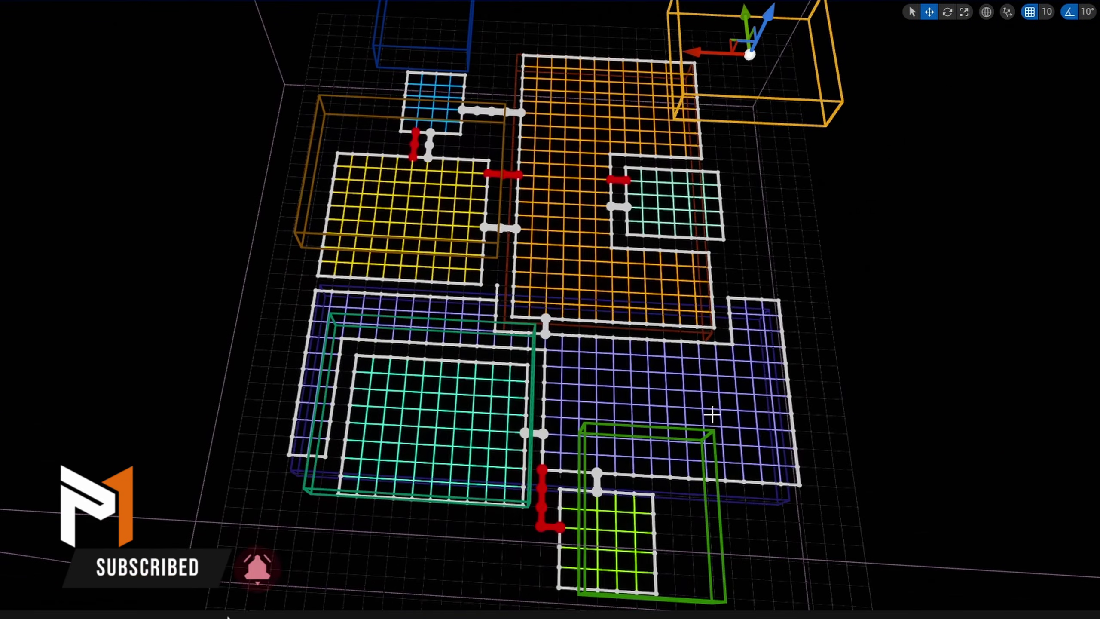
# Step: Select the green bounds box of the lime room and move it deeper into the purple room and sideways, away from the teal room
pyautogui.click(706, 451)
pyautogui.click(705, 456)
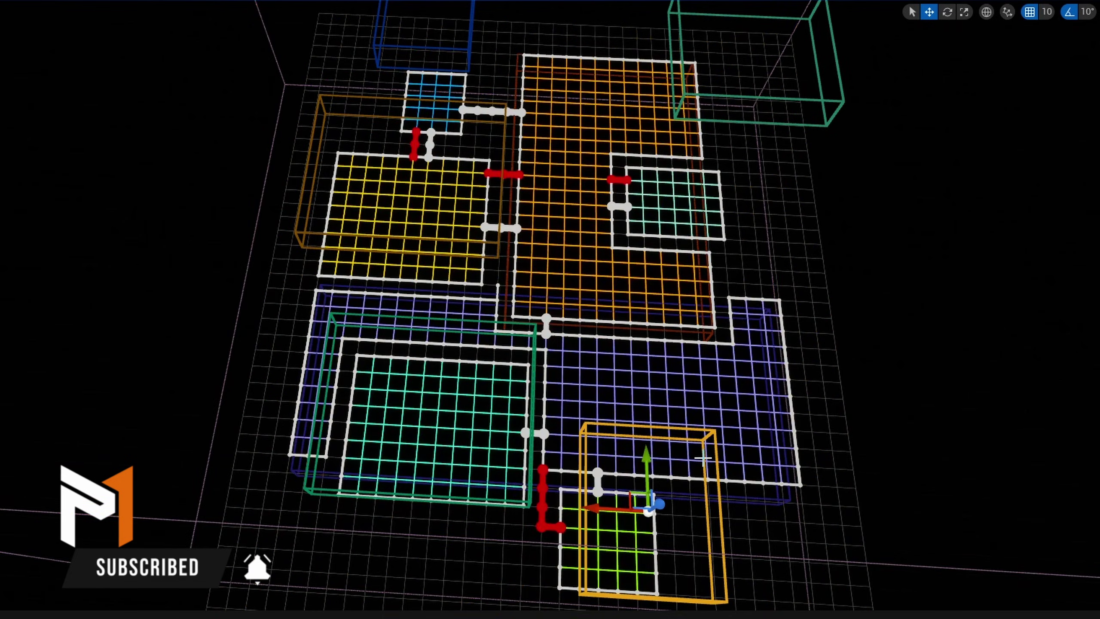
pyautogui.moveTo(709, 491); pyautogui.dragTo(710, 531, button='right')
pyautogui.moveTo(647, 416); pyautogui.dragTo(664, 351)
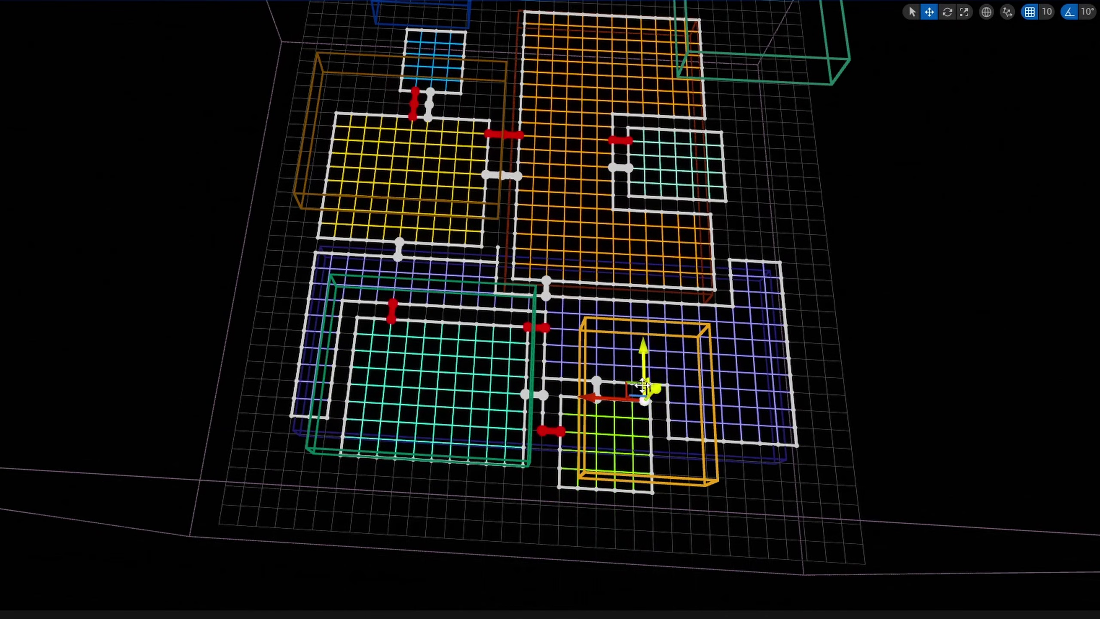
pyautogui.moveTo(606, 401); pyautogui.dragTo(676, 409)
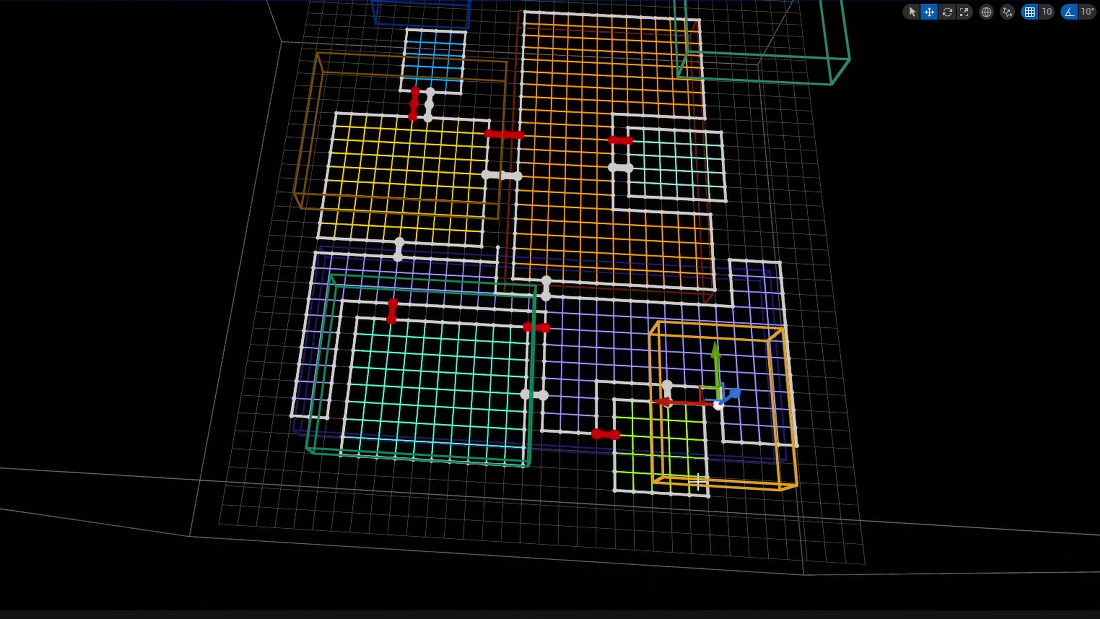
pyautogui.moveTo(656, 349); pyautogui.dragTo(715, 340, button='right')
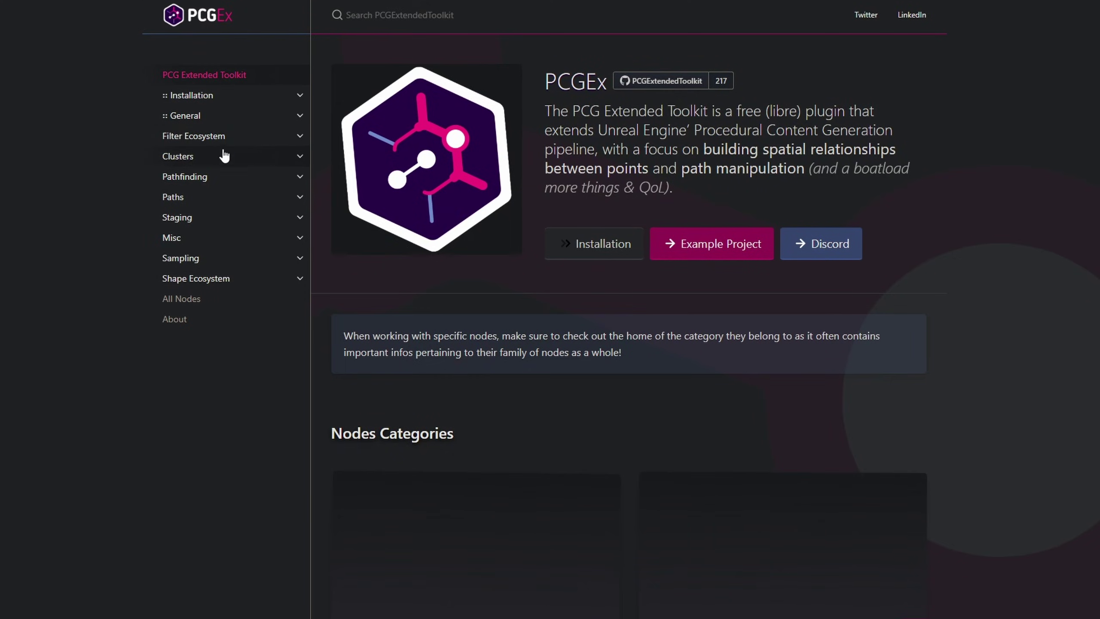
# Step: Switch to the PCGEx documentation site, browse the Clusters node category and open the Mesh to Clusters page
pyautogui.scroll(-10, 973, 371)
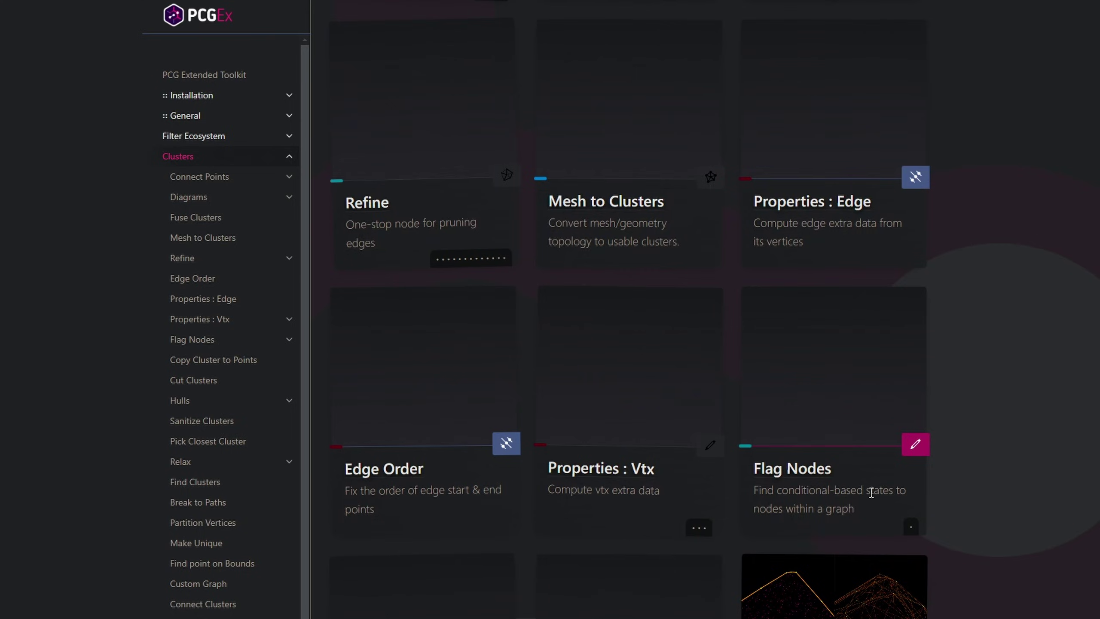
pyautogui.scroll(-1, 469, 538)
pyautogui.scroll(5, 560, 515)
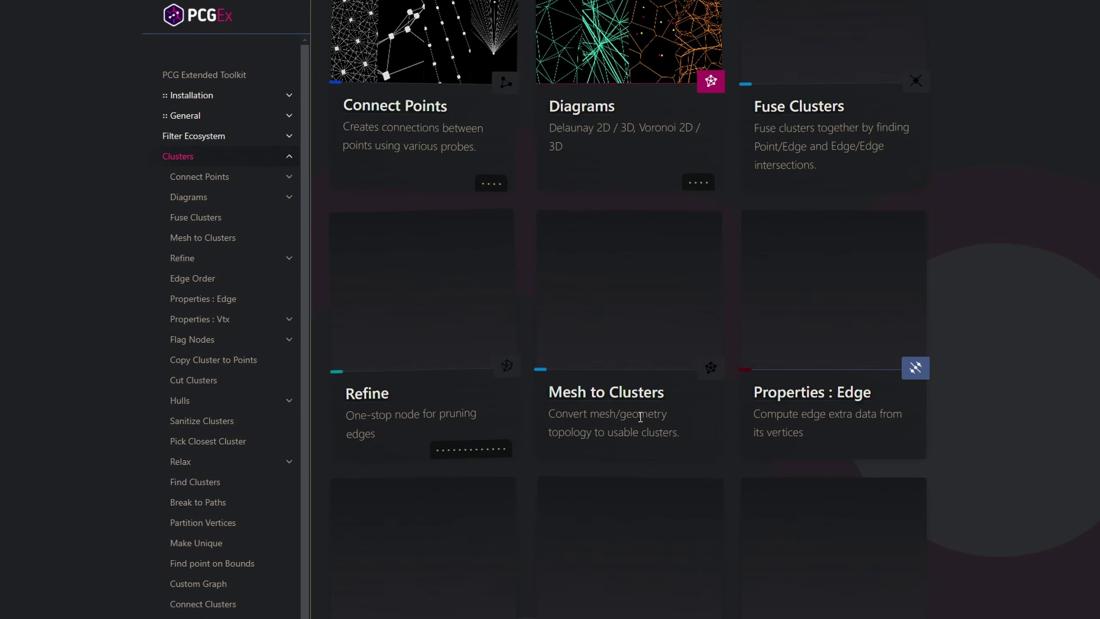
pyautogui.click(618, 395)
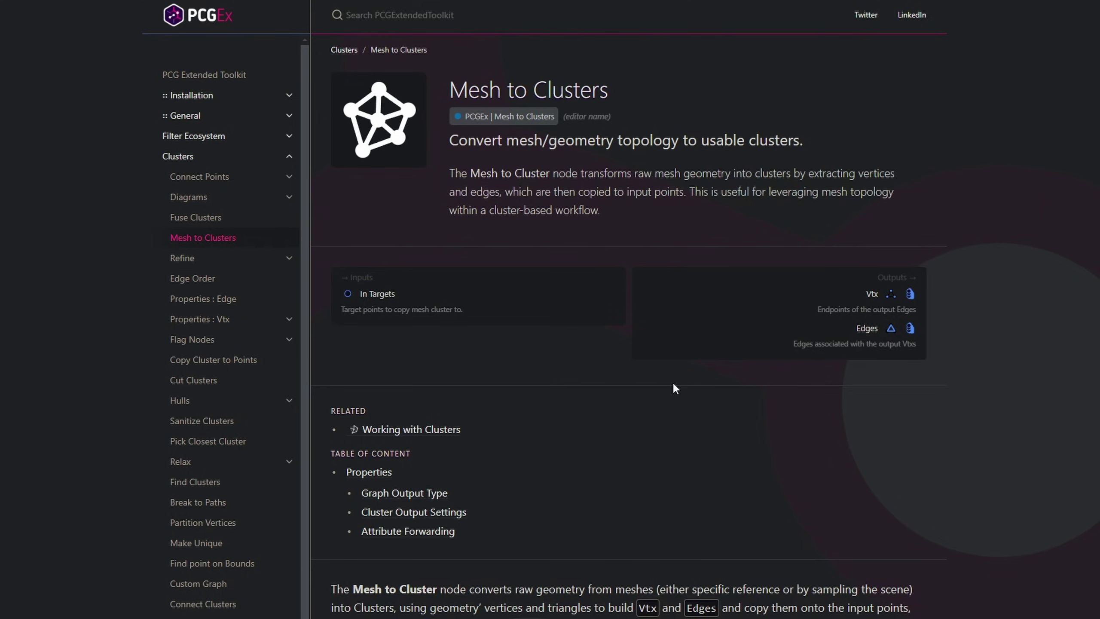
# Step: Read through the Mesh to Clusters page, including its properties table and the graph output types
pyautogui.scroll(-2, 672, 381)
pyautogui.scroll(3, 673, 382)
pyautogui.scroll(-15, 746, 403)
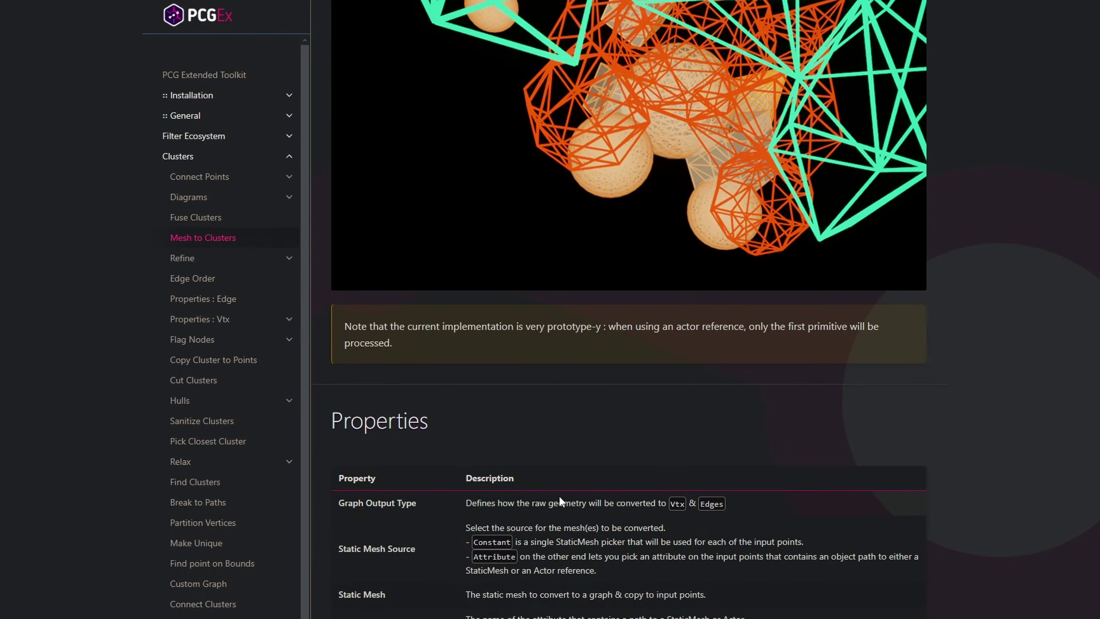
pyautogui.scroll(-4, 561, 498)
pyautogui.scroll(-8, 866, 476)
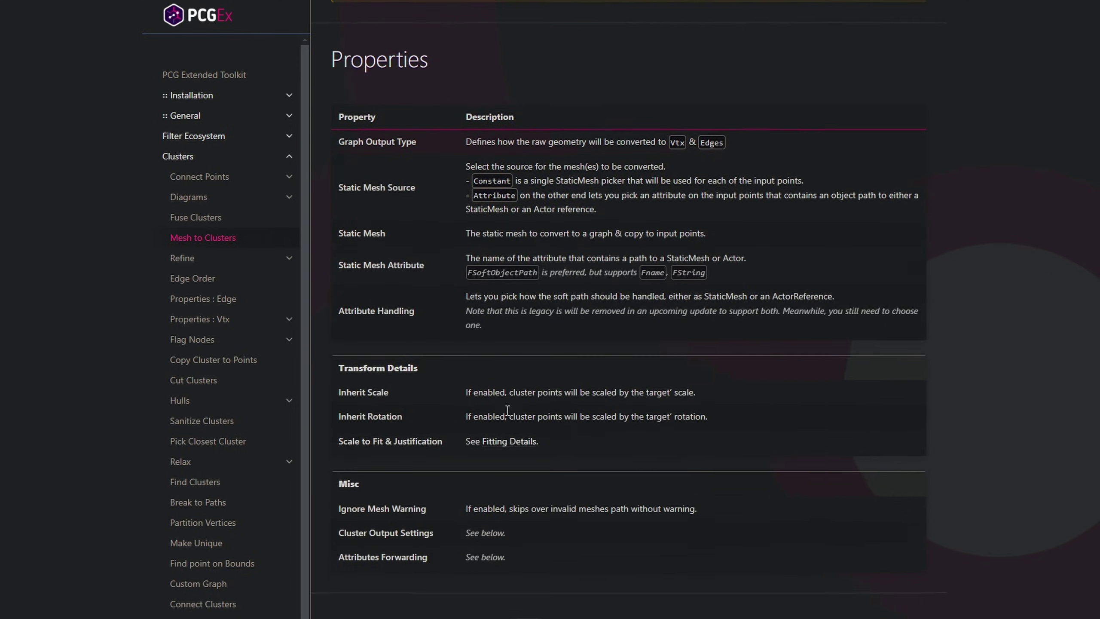
pyautogui.scroll(-5, 867, 475)
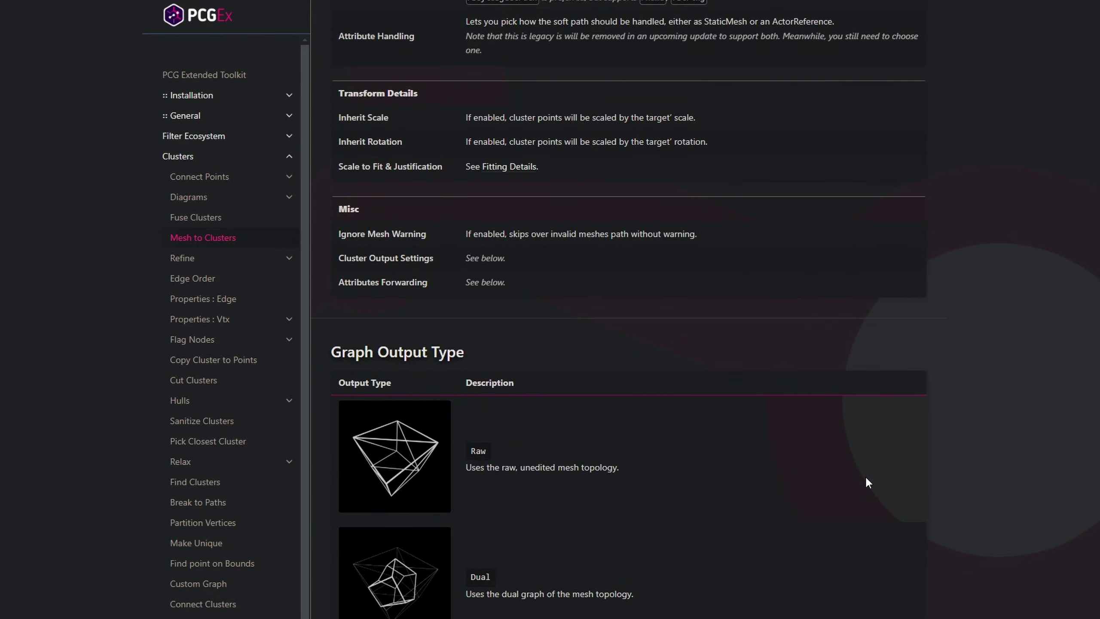
pyautogui.scroll(-3, 842, 472)
pyautogui.scroll(-5, 841, 473)
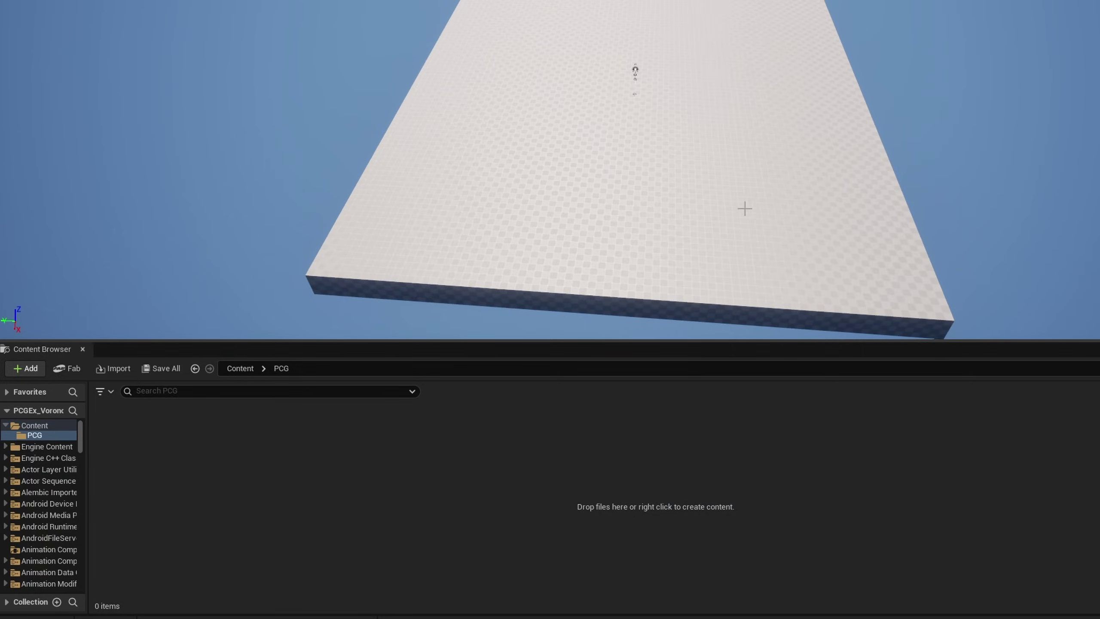
# Step: Create a PCG Graph asset named PCG_3DVoronoi in the PCG content folder and open it
pyautogui.moveTo(738, 148); pyautogui.dragTo(758, 139, button='right')
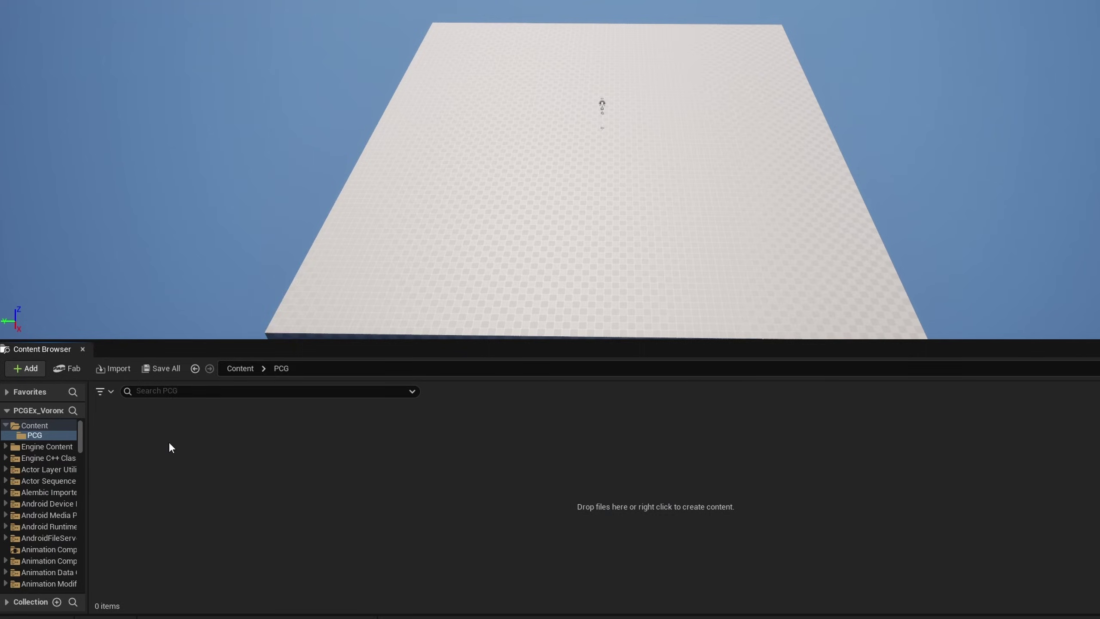
pyautogui.rightClick(169, 442)
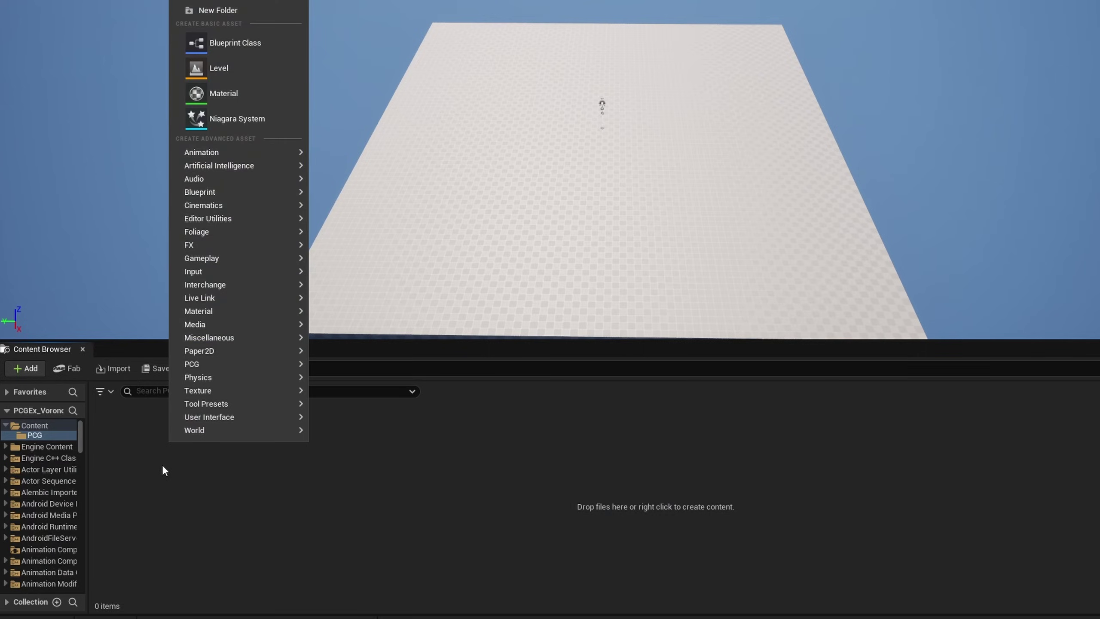
pyautogui.moveTo(250, 364)
pyautogui.click(358, 383)
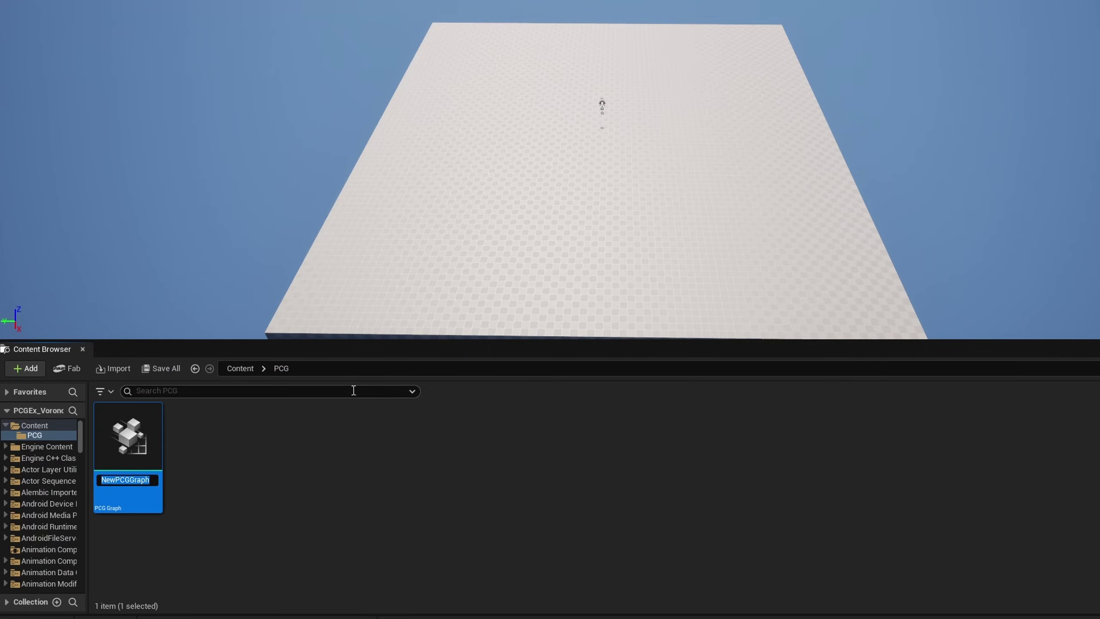
pyautogui.write('PCG_3DVoron')
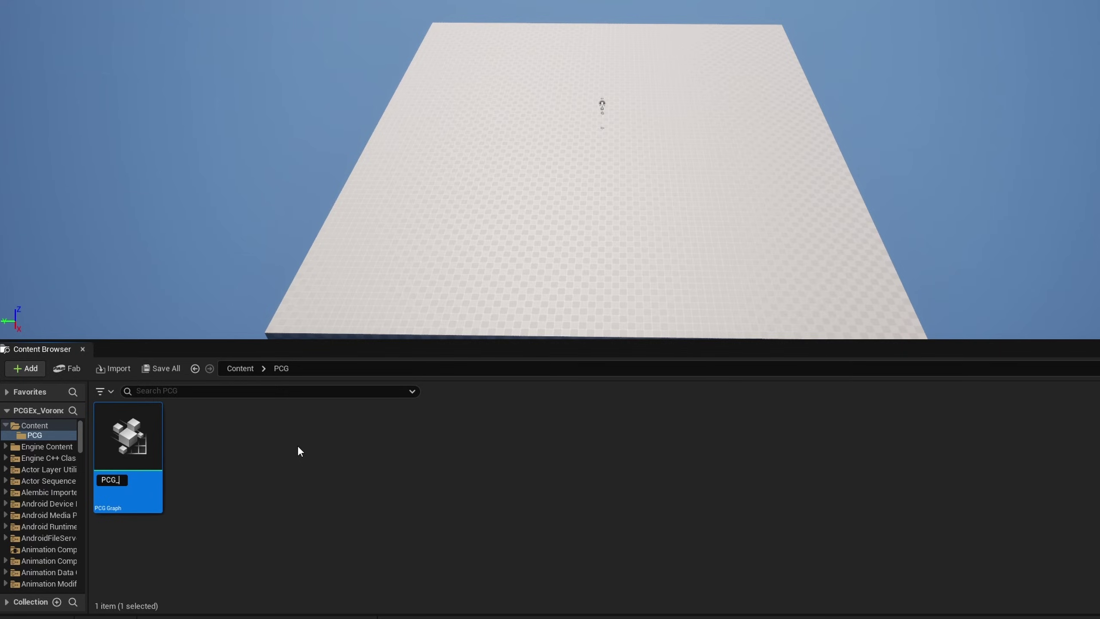
pyautogui.write('oi')
pyautogui.press('Return')
pyautogui.press('Return')
# Step: Move the Input node down and away from the Output node, and connect a Volume Sampler to its output
pyautogui.click(481, 319)
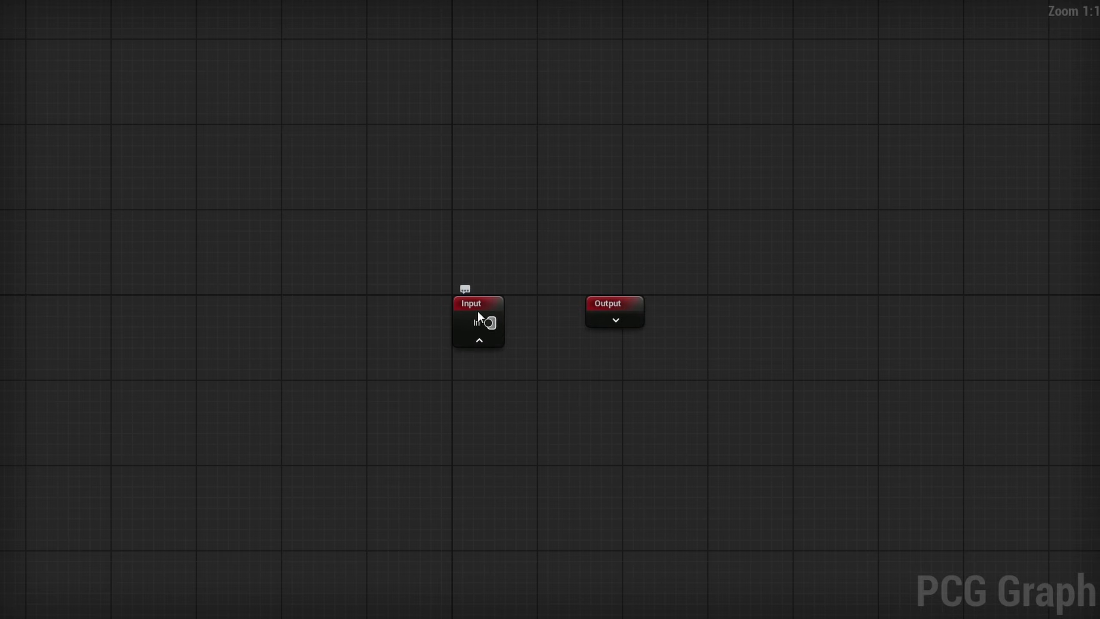
pyautogui.moveTo(478, 318); pyautogui.dragTo(329, 417)
pyautogui.moveTo(398, 428); pyautogui.dragTo(445, 422)
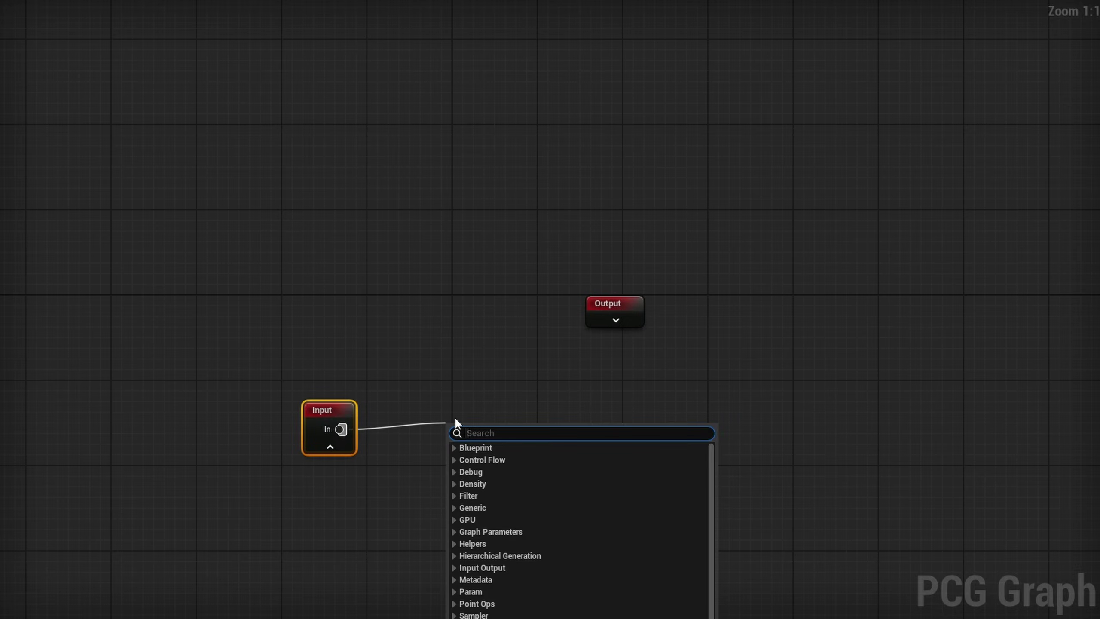
pyautogui.write('volu')
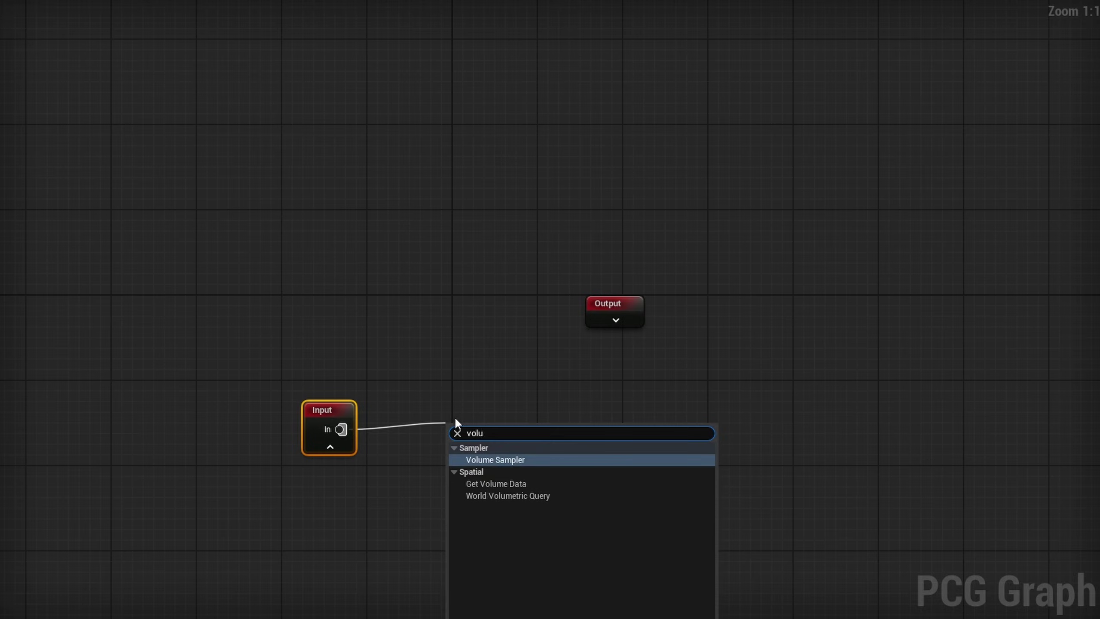
pyautogui.press('Return')
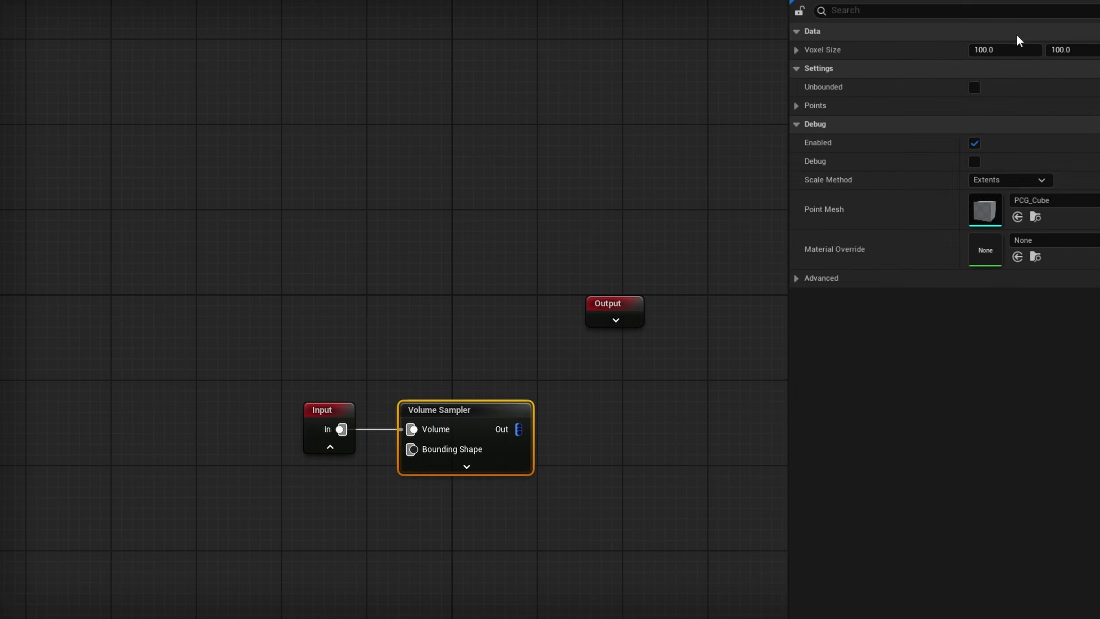
# Step: Set the Volume Sampler's Voxel Size to 1000 on each axis
pyautogui.click(885, 47)
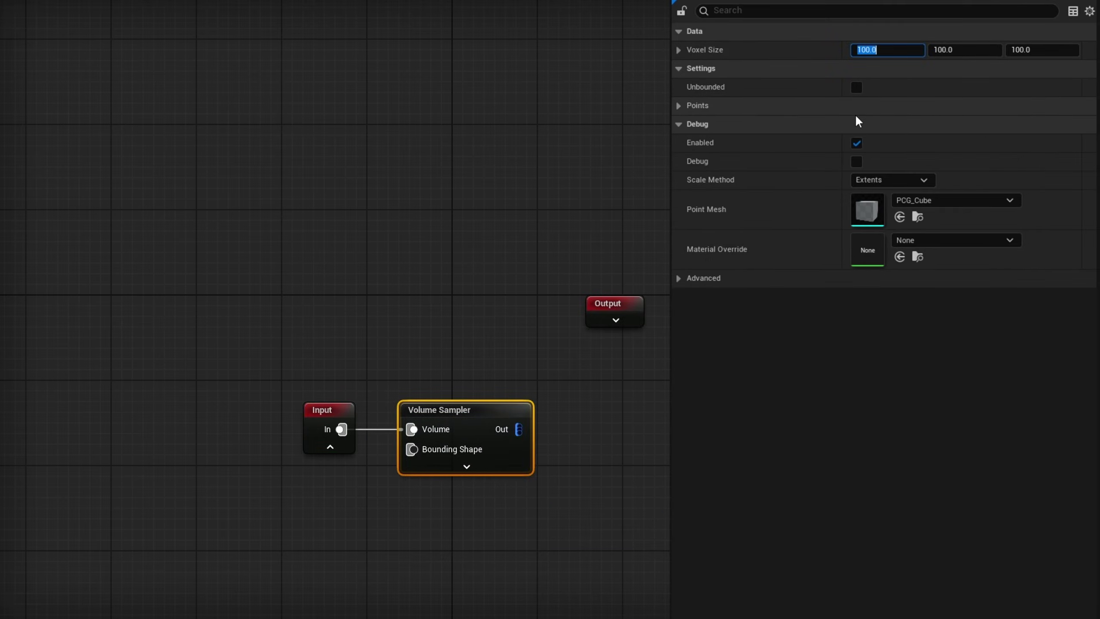
pyautogui.write('100')
pyautogui.press('Tab')
pyautogui.write('1000')
pyautogui.press('Tab')
pyautogui.write('100')
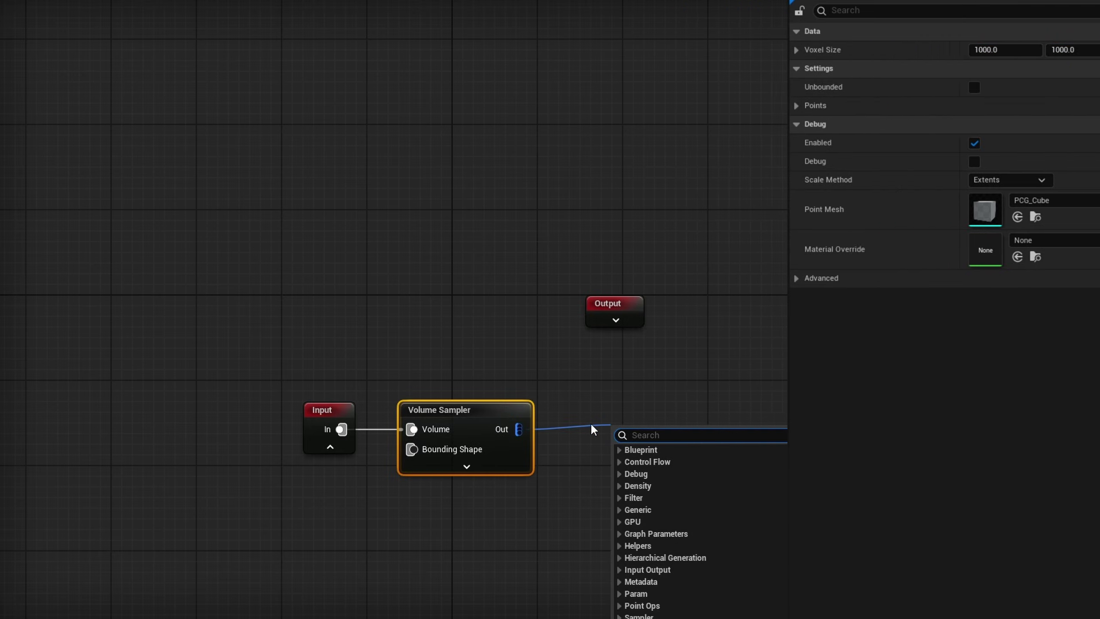
# Step: Add a Select Points node to the Volume Sampler's output, align it with the chain and set its Ratio to 0.5
pyautogui.write('se')
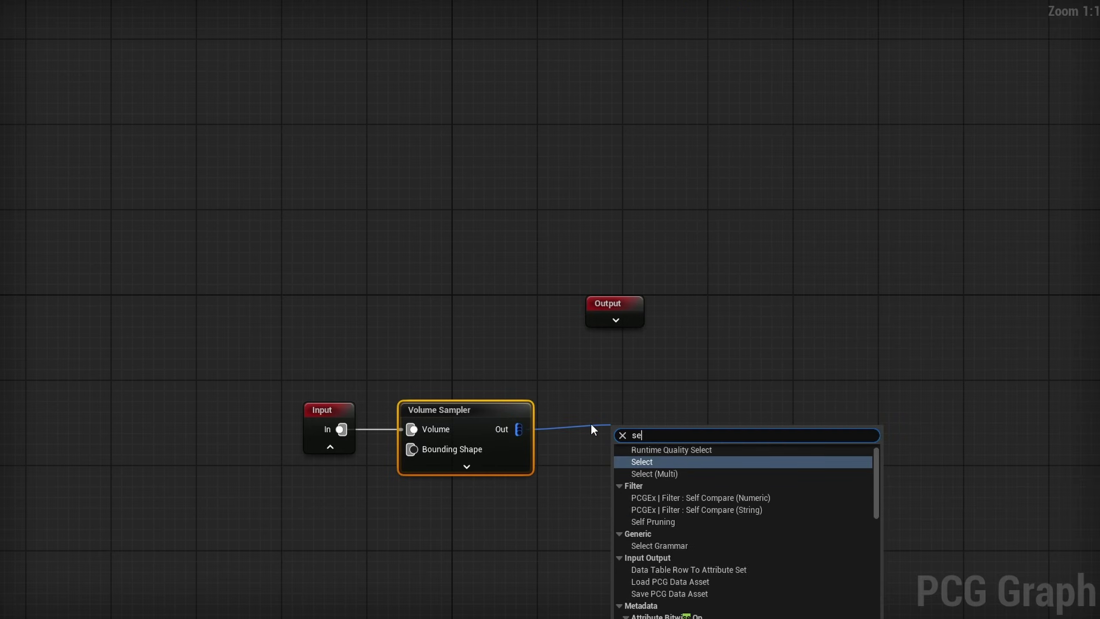
pyautogui.write('lect po')
pyautogui.press('Return')
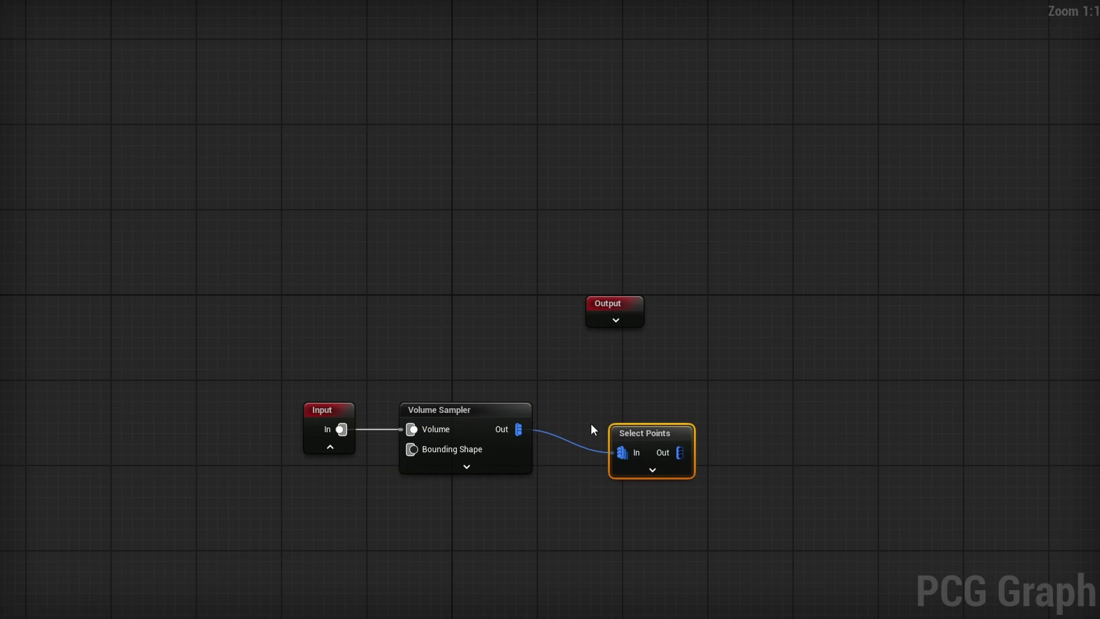
pyautogui.moveTo(638, 431); pyautogui.dragTo(604, 417)
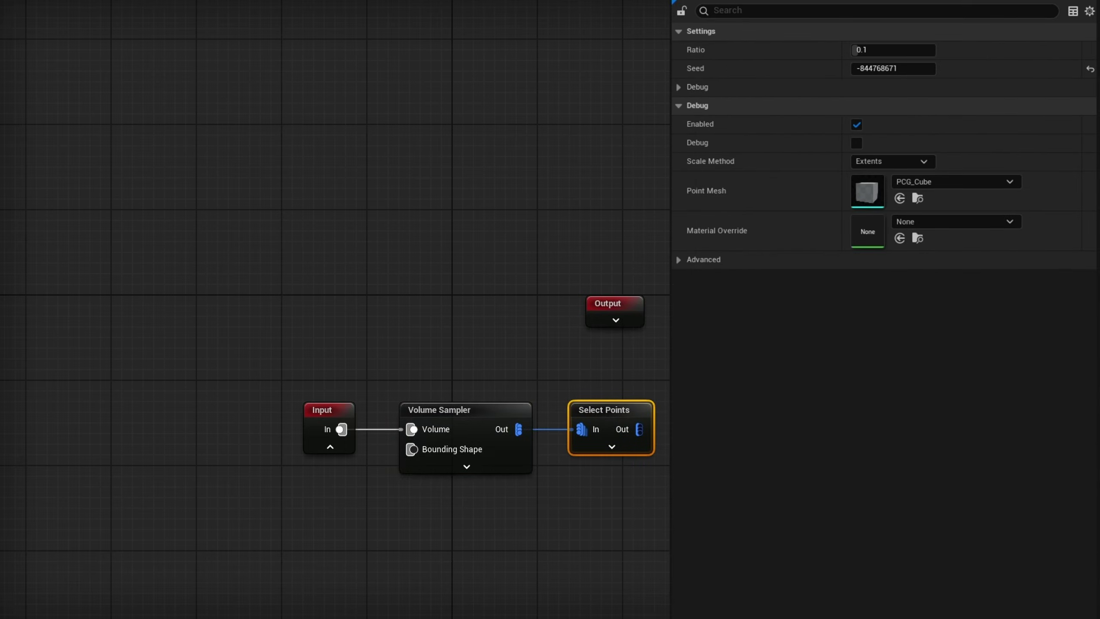
pyautogui.write('0.5')
pyautogui.press('Return')
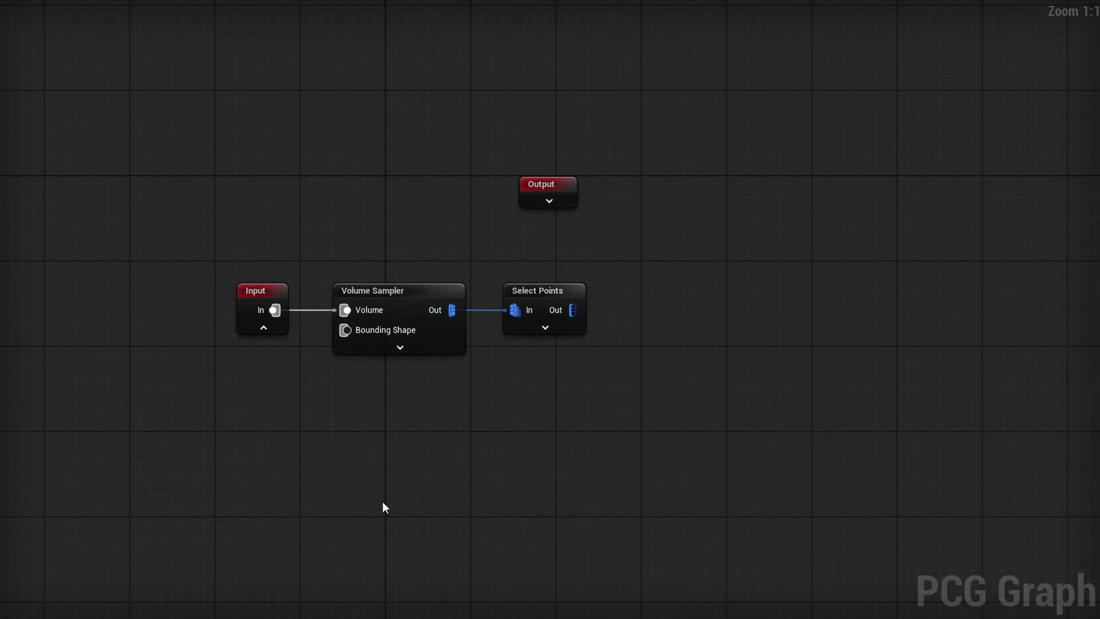
# Step: Add a PCGEx Cluster : Voronoi 3D node and feed it from the Select Points output
pyautogui.rightClick(665, 327)
pyautogui.write('3D vo')
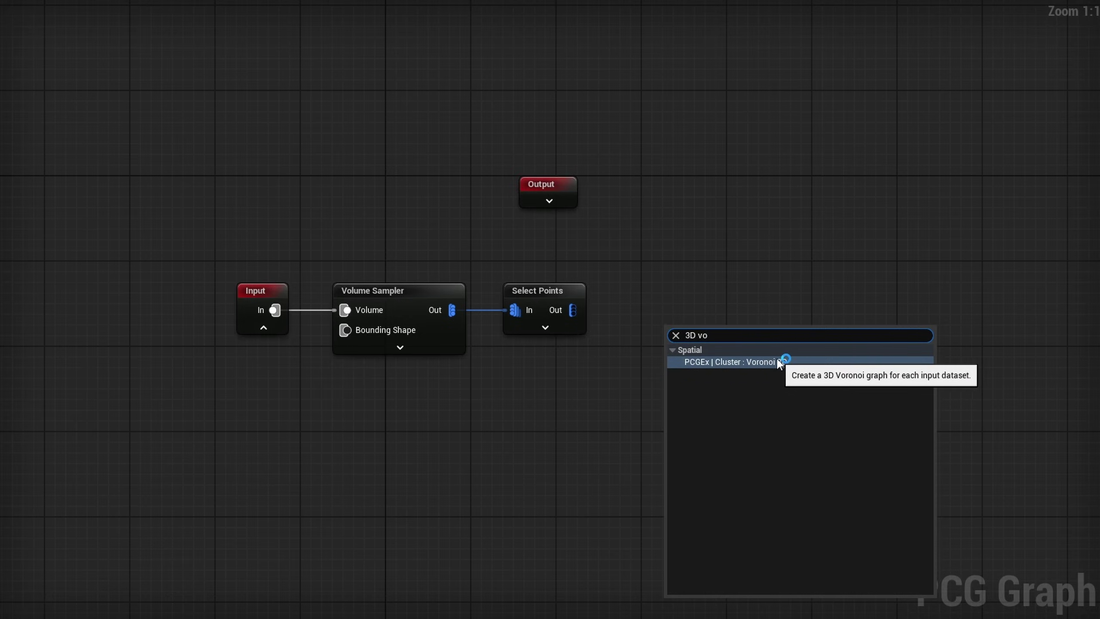
pyautogui.click(807, 363)
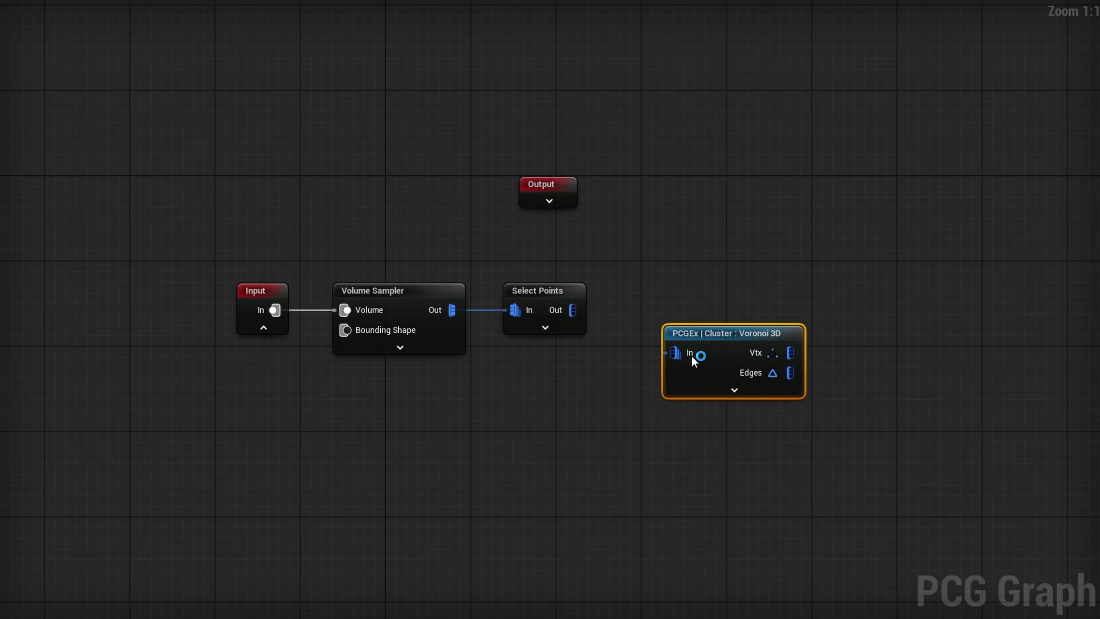
pyautogui.moveTo(572, 310); pyautogui.dragTo(673, 295)
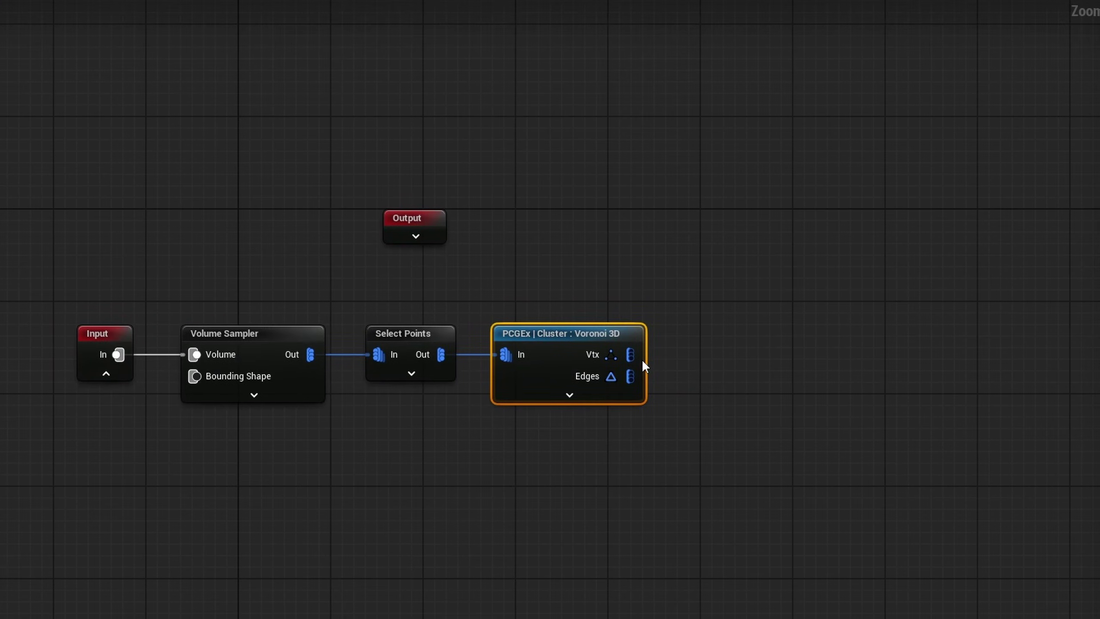
# Step: Add a PCGEx Debug Edges subgraph and connect the Voronoi 3D node's Vtx and Edges outputs to it
pyautogui.moveTo(682, 338); pyautogui.dragTo(711, 331)
pyautogui.click(692, 330)
pyautogui.click(715, 324)
pyautogui.rightClick(706, 330)
pyautogui.write('e')
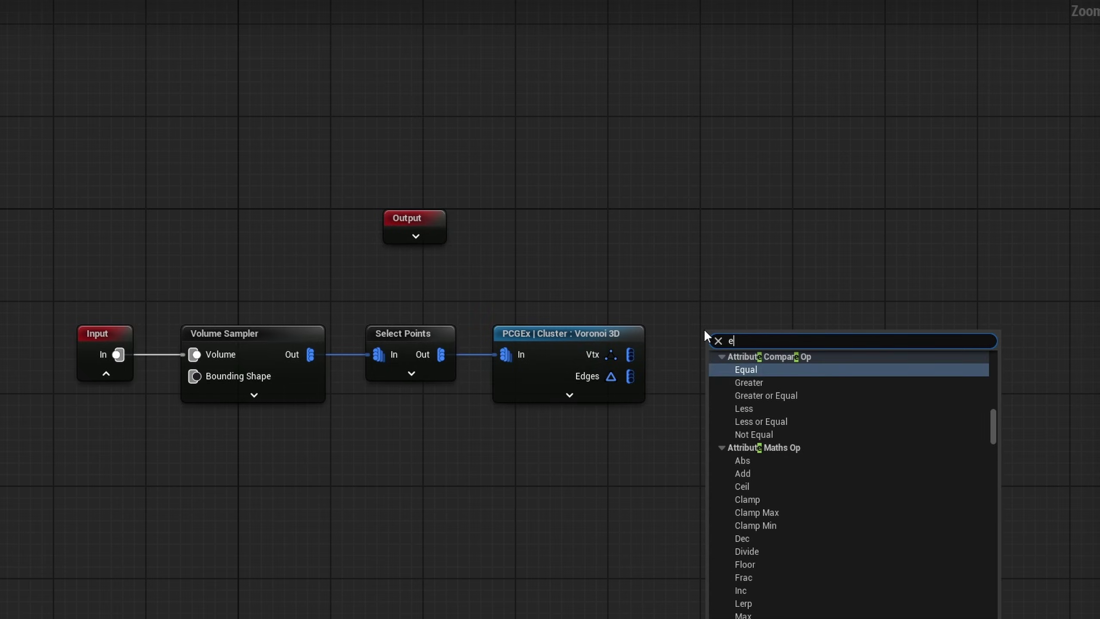
pyautogui.write('dge debug')
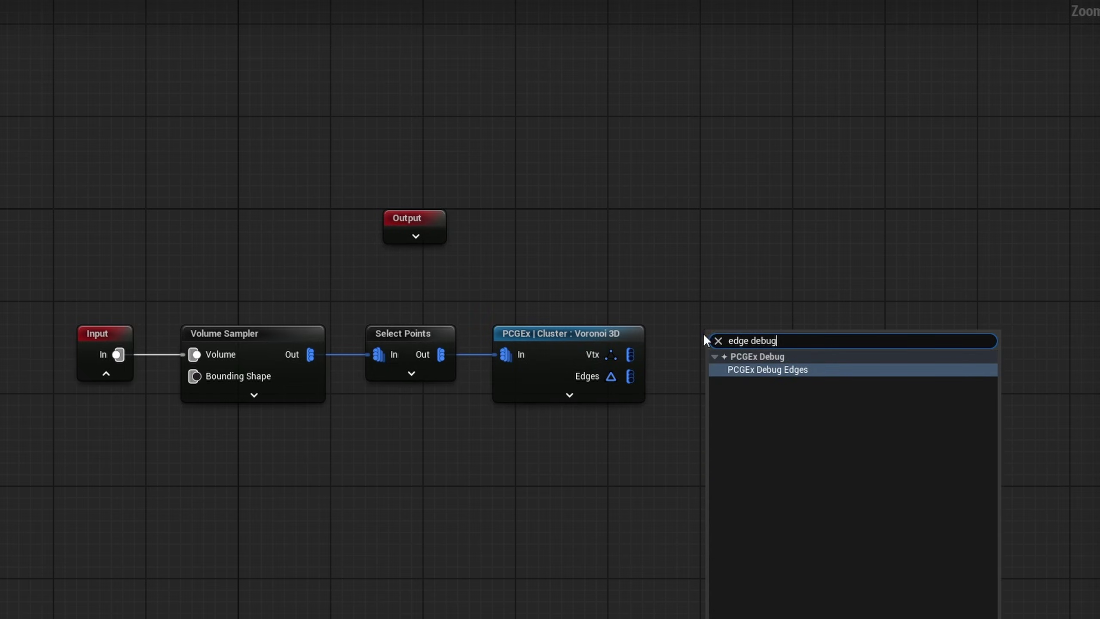
pyautogui.click(756, 372)
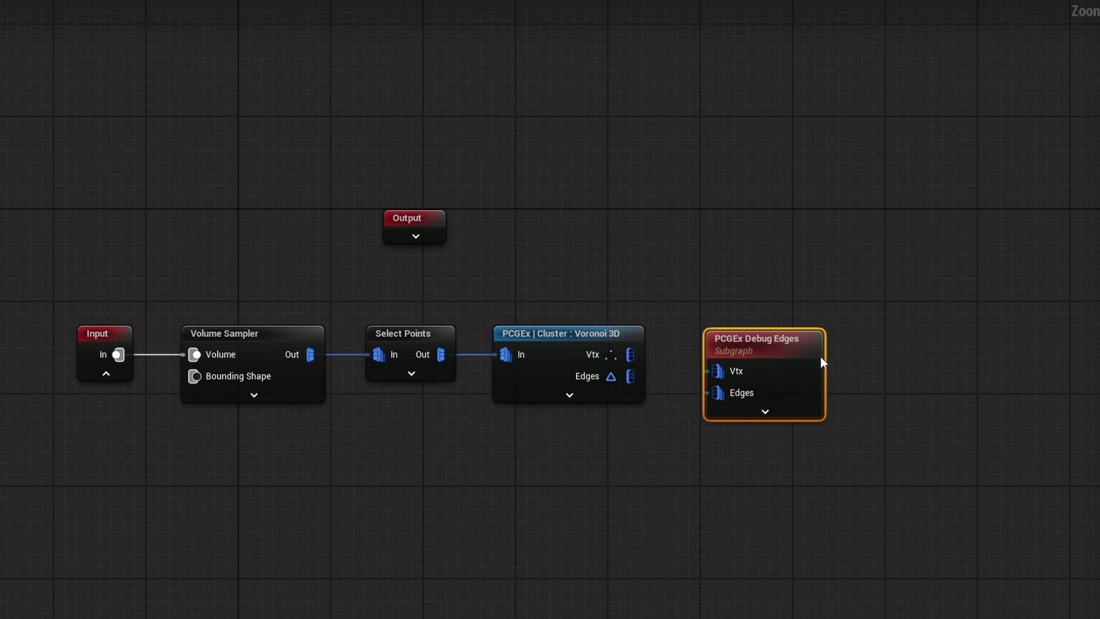
pyautogui.moveTo(718, 376); pyautogui.dragTo(735, 379)
pyautogui.moveTo(630, 376); pyautogui.dragTo(741, 398)
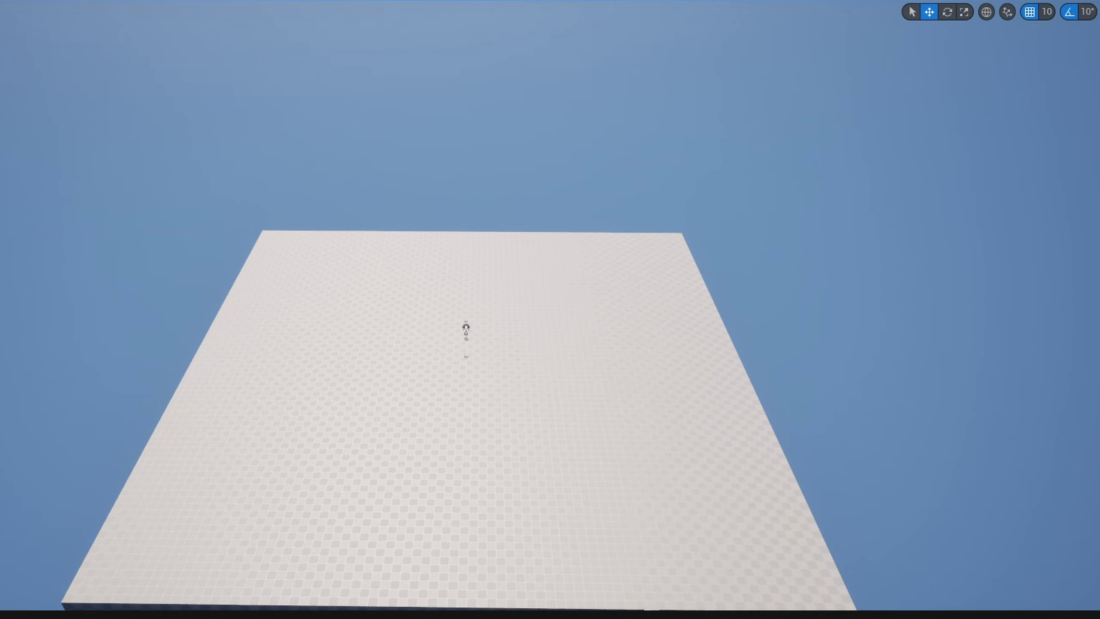
# Step: Place the PCG_3DVoronoi graph in the level above the floor and view the generated edges
pyautogui.moveTo(535, 405); pyautogui.dragTo(495, 356)
pyautogui.moveTo(687, 273); pyautogui.dragTo(545, 204, button='right')
pyautogui.press('w')
pyautogui.press('q')
pyautogui.press('a')
pyautogui.press('d')
pyautogui.press('e')
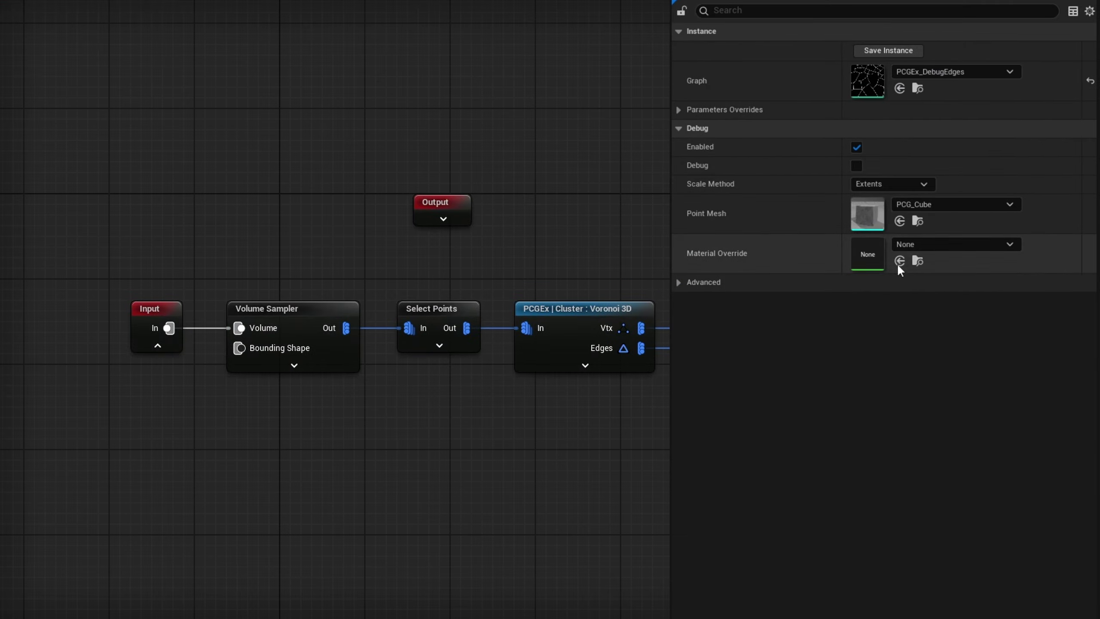
# Step: Override the PCGEx Debug Edges parameters with a Radius of 10 and a red Custom Color
pyautogui.click(684, 111)
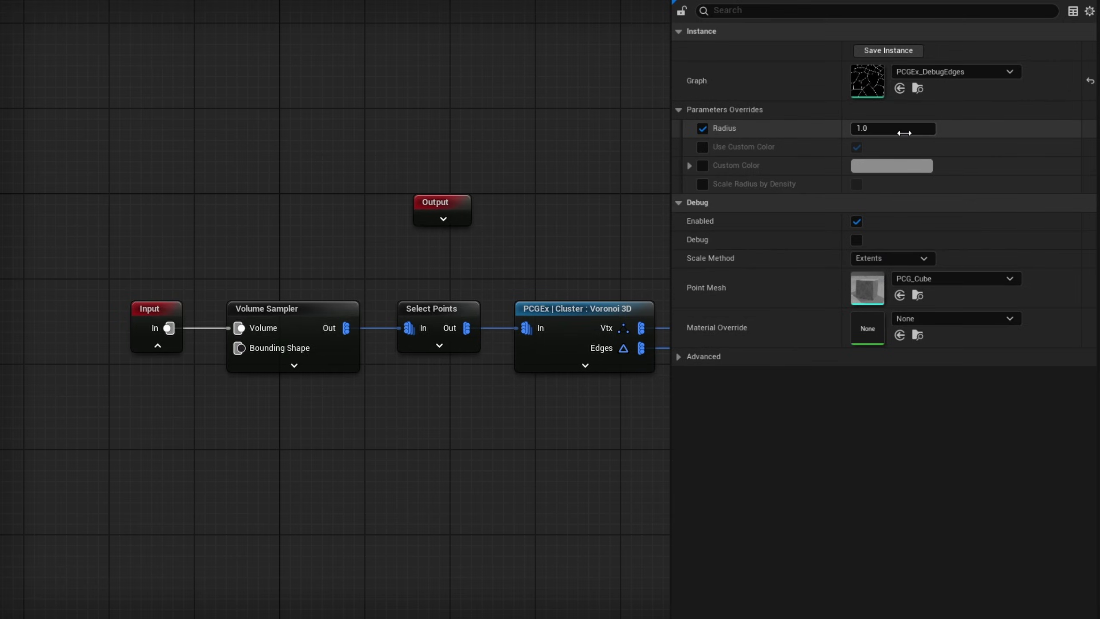
pyautogui.click(870, 128)
pyautogui.write('10')
pyautogui.click(703, 165)
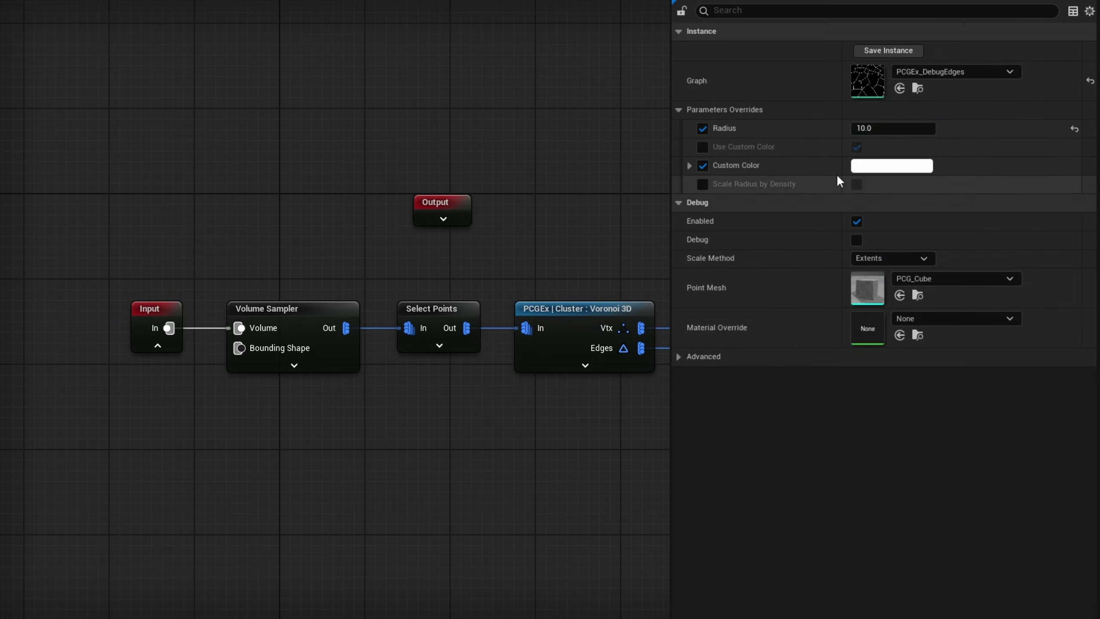
pyautogui.click(867, 166)
pyautogui.click(727, 219)
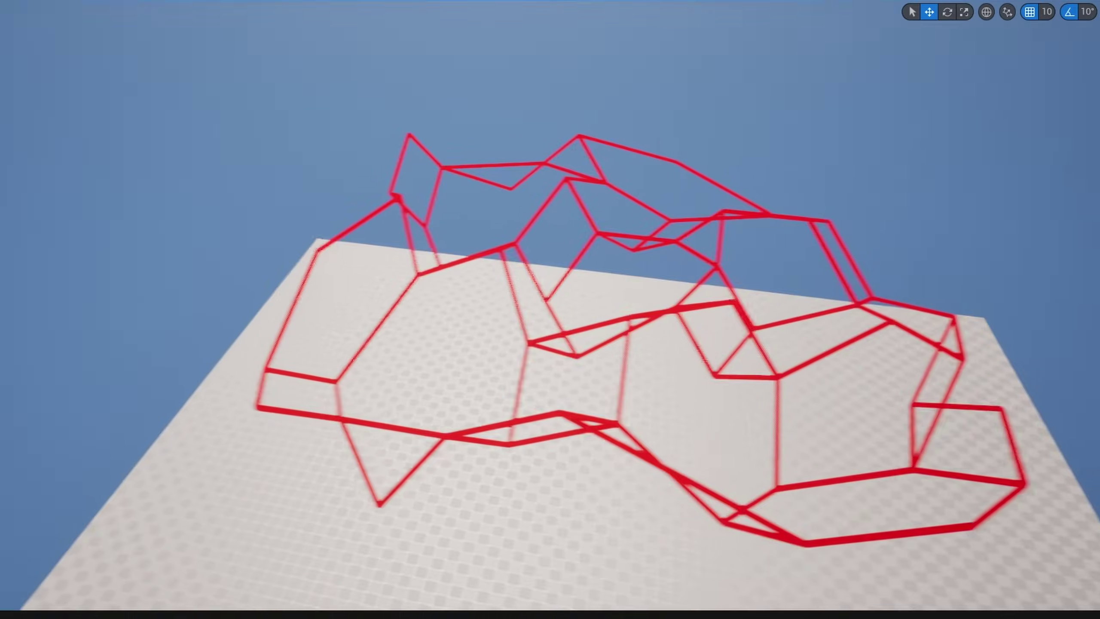
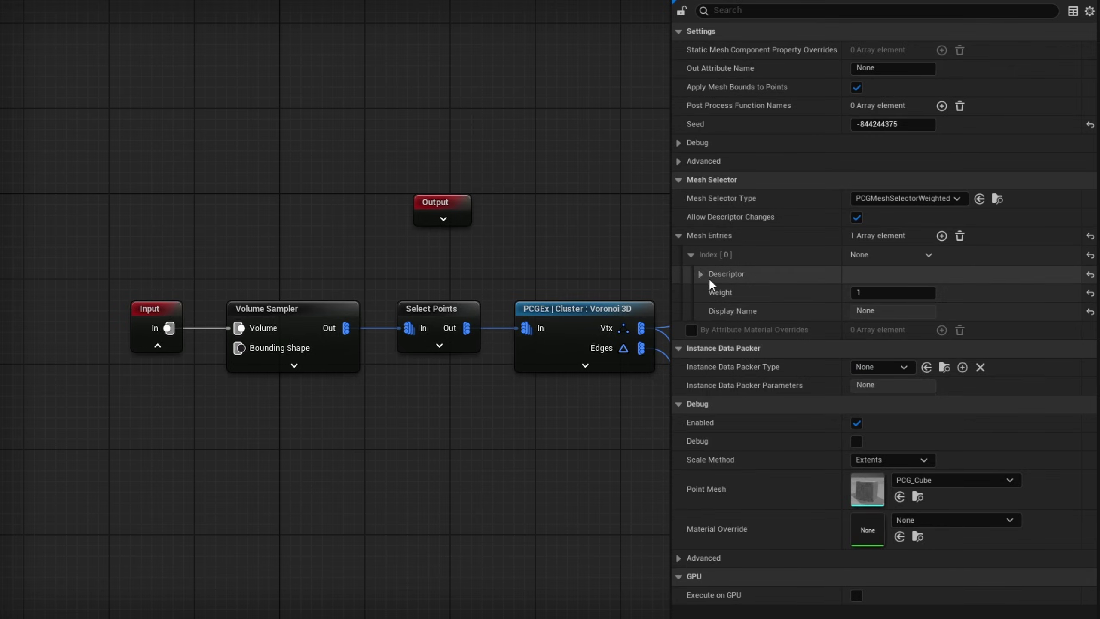
# Step: Assign a sphere as the static mesh in the Static Mesh Spawner's mesh entry
pyautogui.click(701, 274)
pyautogui.click(923, 332)
pyautogui.write('sphere')
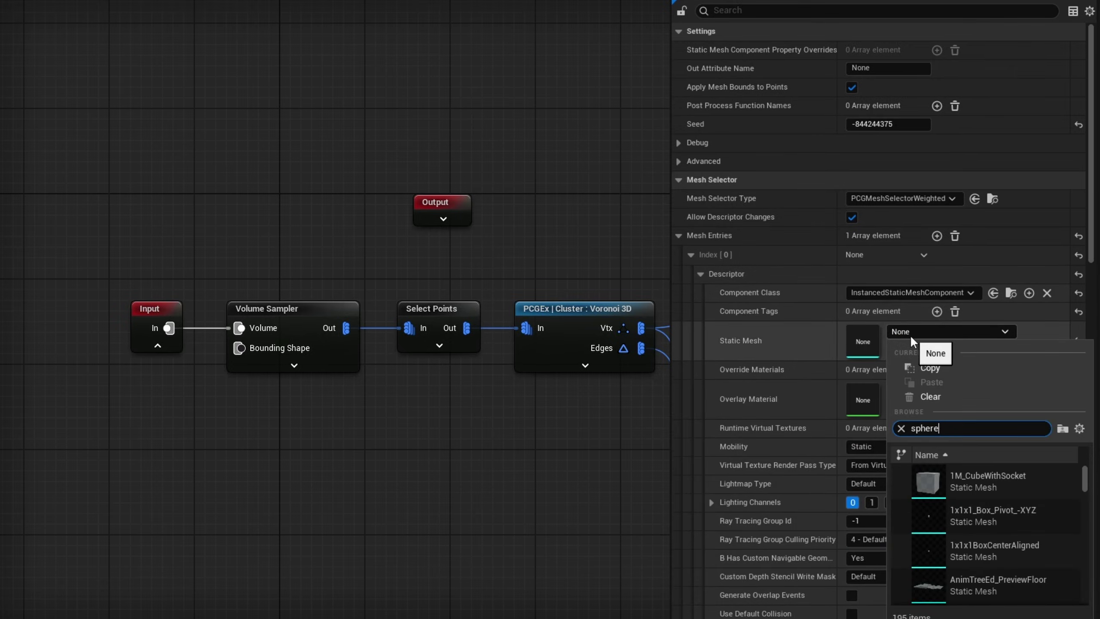
pyautogui.press('Return')
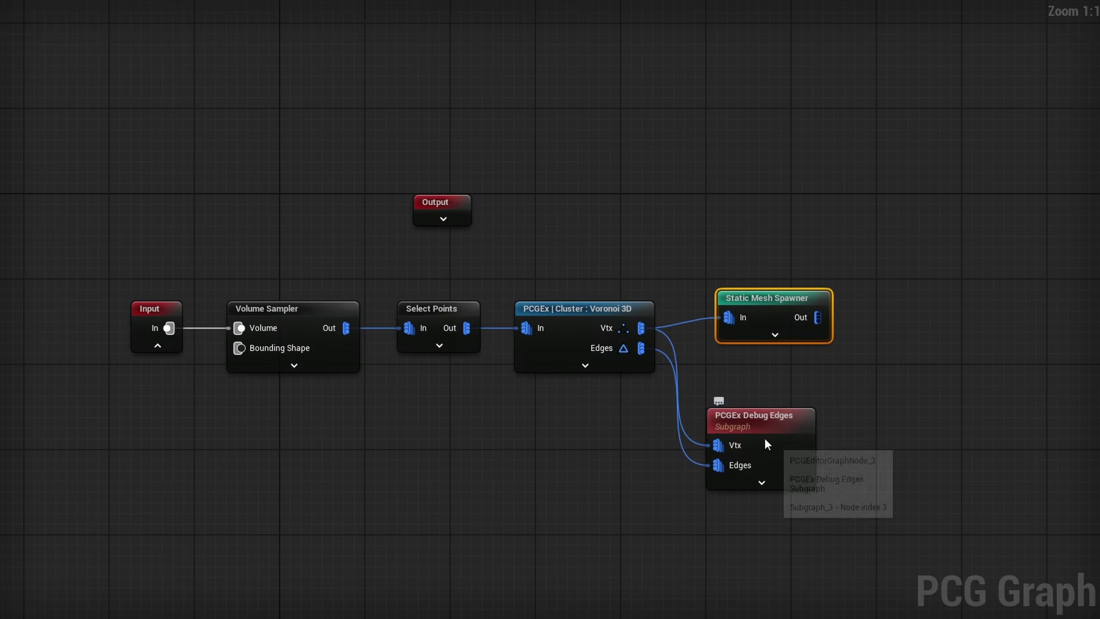
# Step: Move PCGEx Debug Edges down and duplicate the Static Mesh Spawner to spawn cubes from the Voronoi 3D node's Edges output
pyautogui.moveTo(754, 431); pyautogui.dragTo(754, 474)
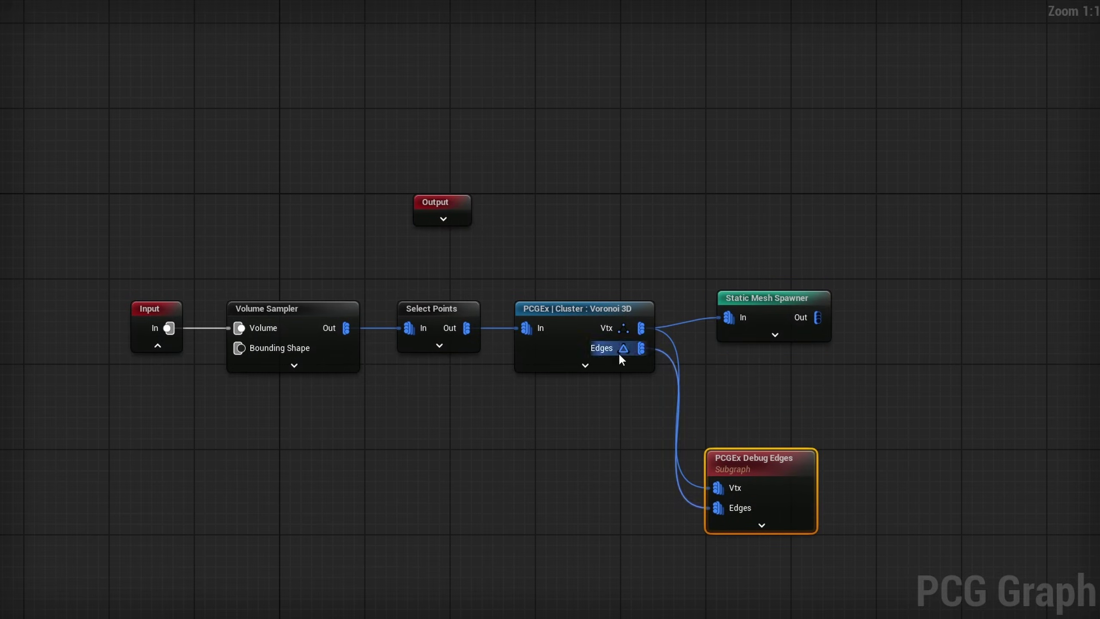
pyautogui.click(766, 319)
pyautogui.hotkey('ctrl', 'd')
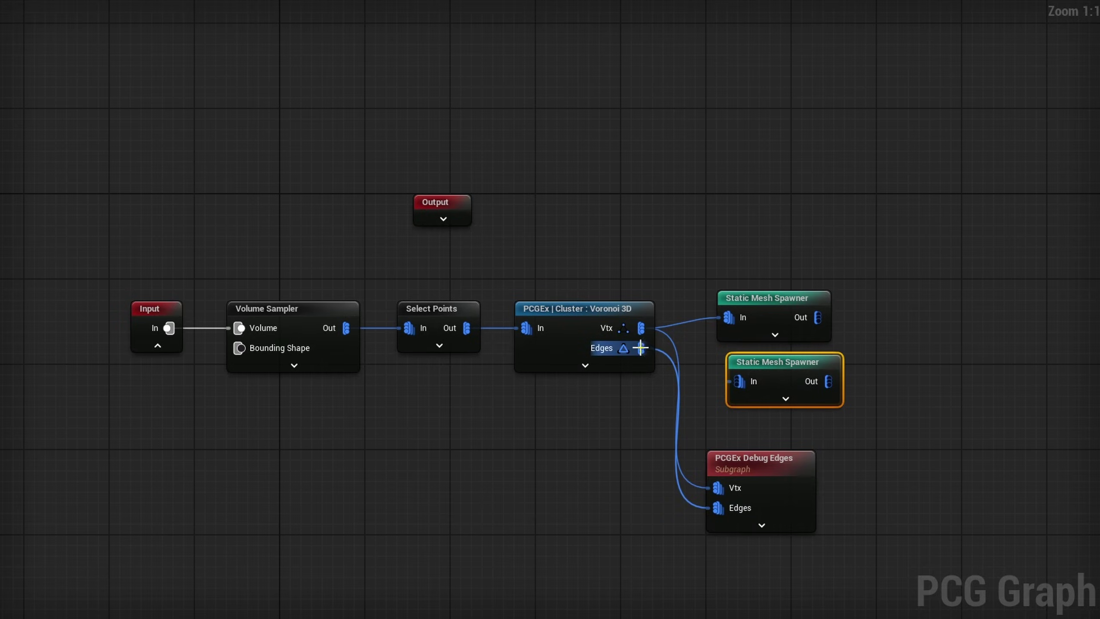
pyautogui.click(678, 236)
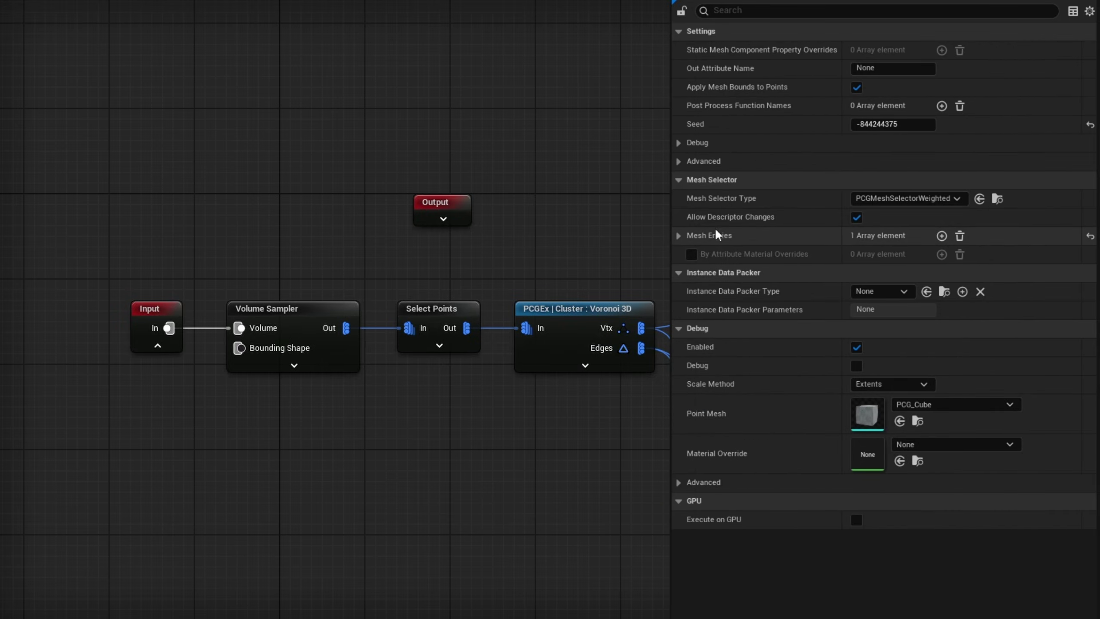
pyautogui.click(691, 254)
pyautogui.click(698, 273)
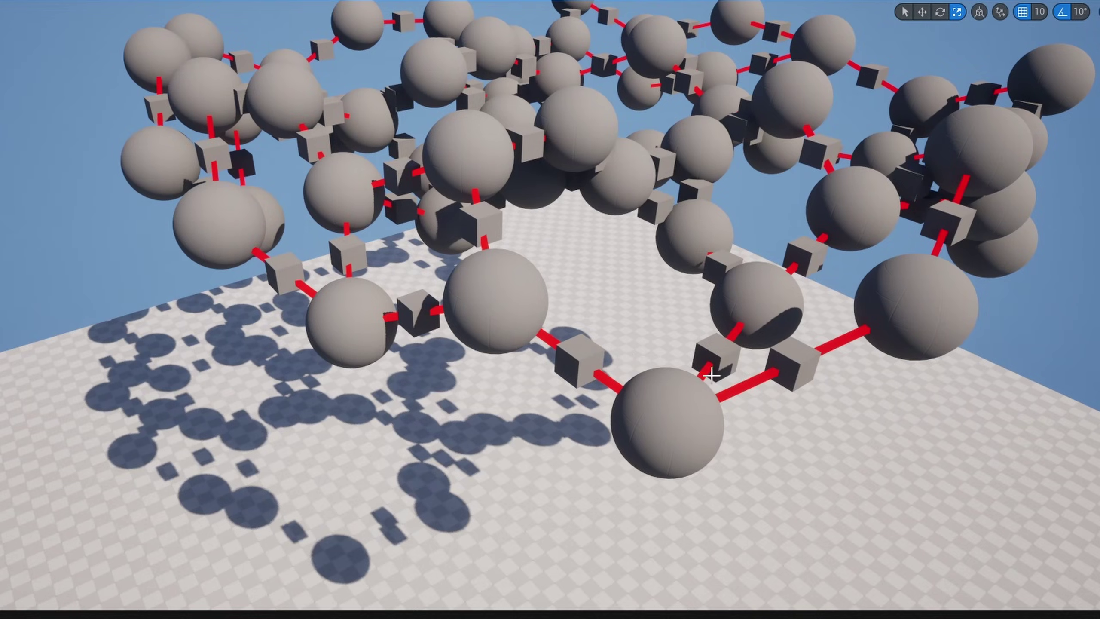
# Step: Set the Solidification Axis to X in the Voronoi 3D node's cluster output settings and check the cubes along the edges
pyautogui.press('e')
pyautogui.moveTo(712, 375); pyautogui.dragTo(754, 380, button='right')
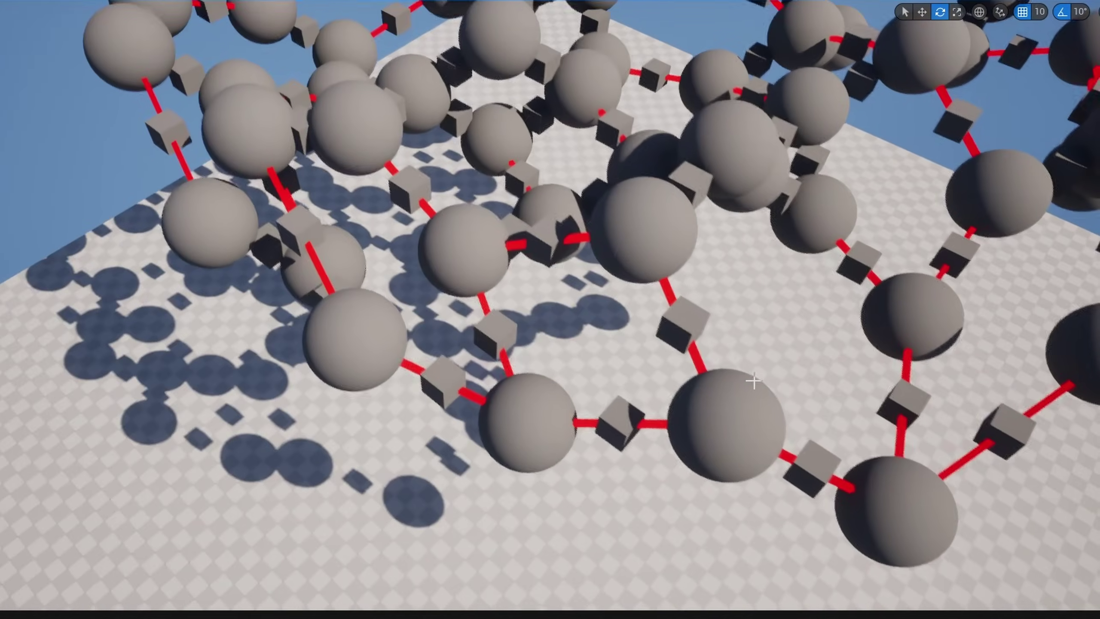
pyautogui.moveTo(470, 405); pyautogui.dragTo(366, 410, button='right')
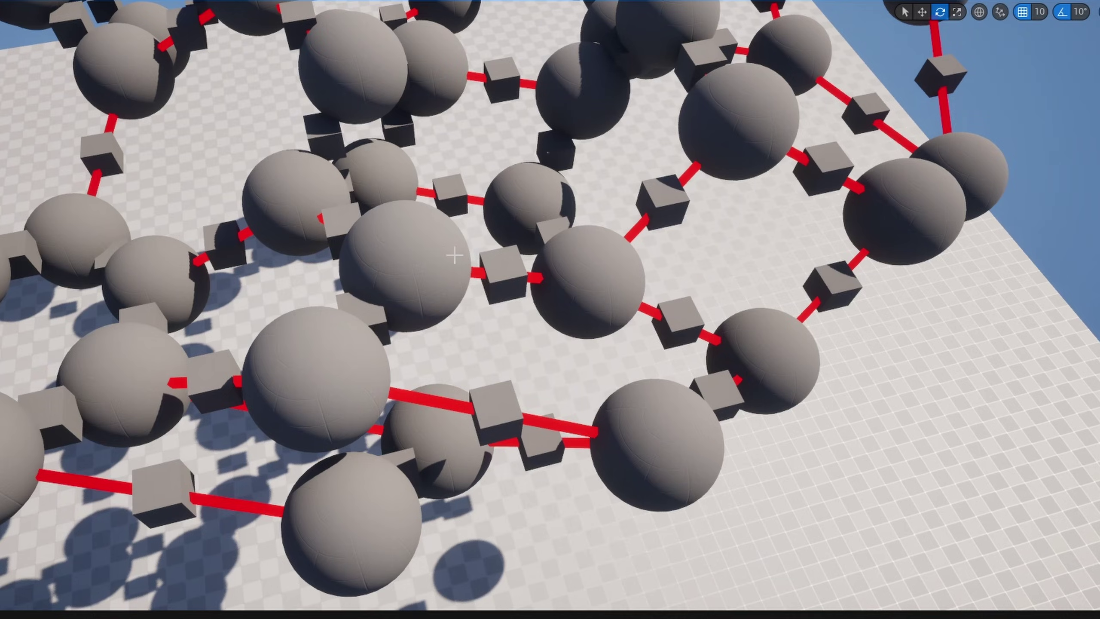
pyautogui.moveTo(455, 256); pyautogui.dragTo(697, 410, button='right')
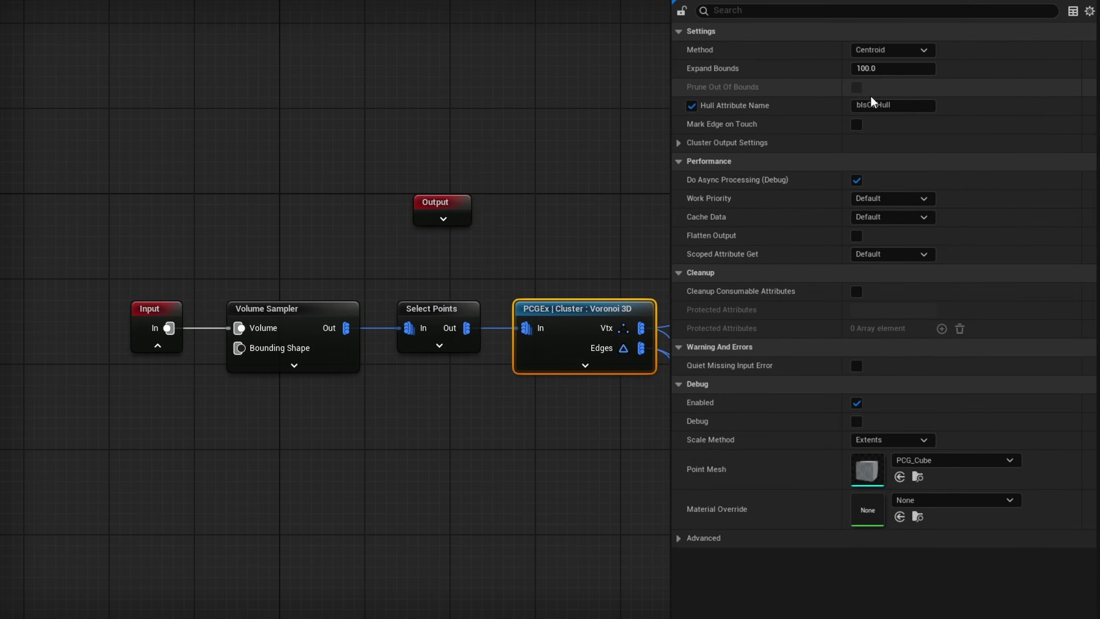
pyautogui.click(810, 142)
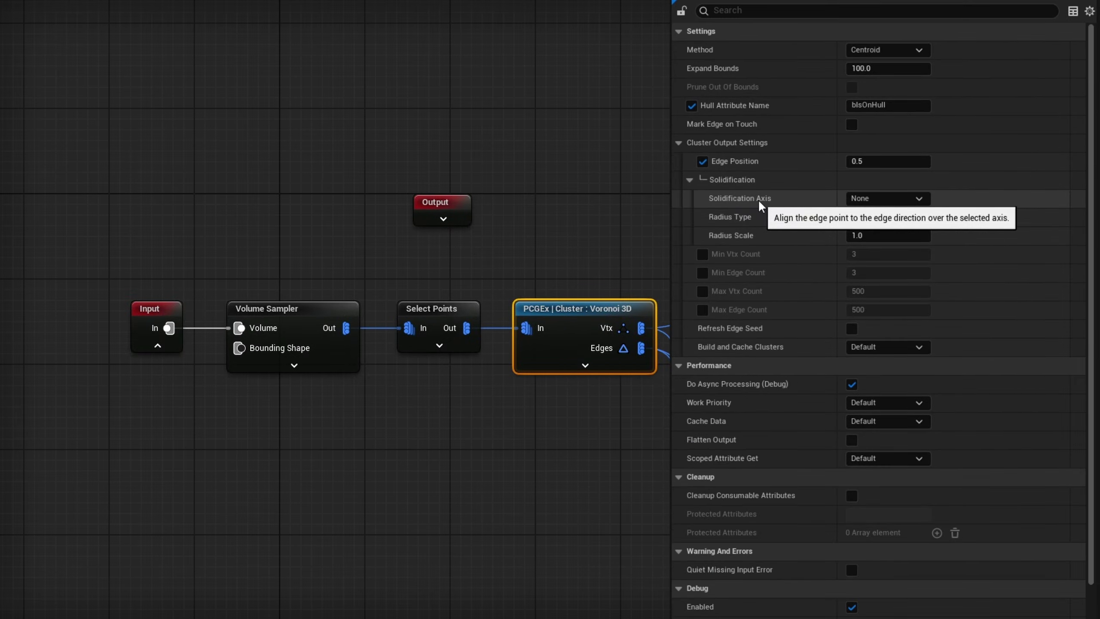
pyautogui.click(899, 207)
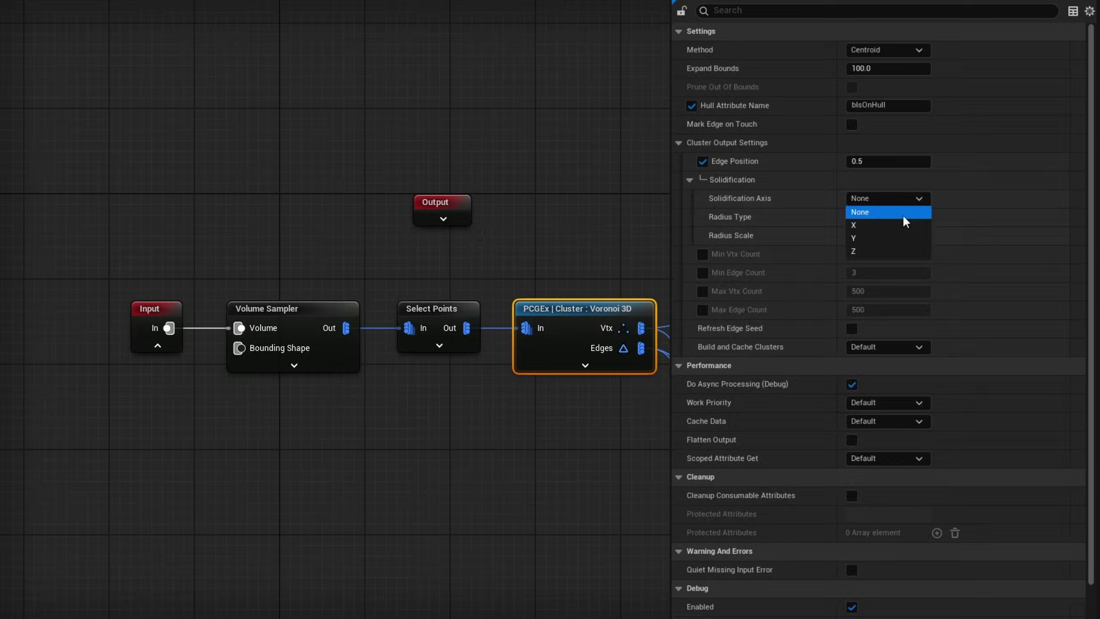
pyautogui.click(893, 222)
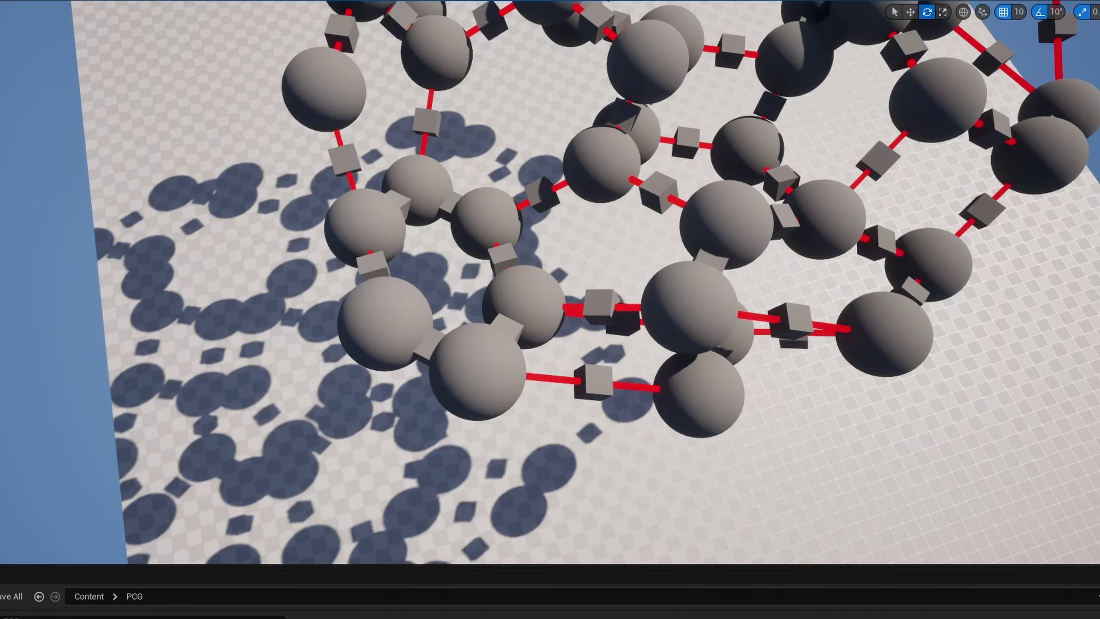
pyautogui.moveTo(768, 346); pyautogui.dragTo(678, 366, button='right')
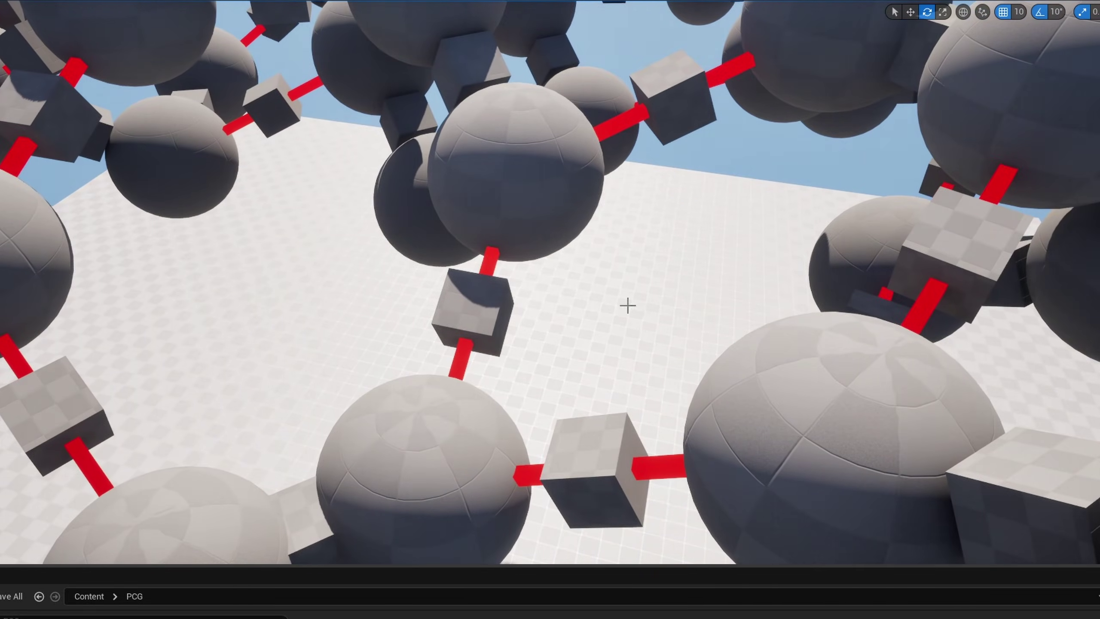
pyautogui.moveTo(628, 306)
pyautogui.mouseDown(button='right')
pyautogui.moveTo(498, 338)
pyautogui.moveTo(628, 305)
pyautogui.mouseUp(button='right')
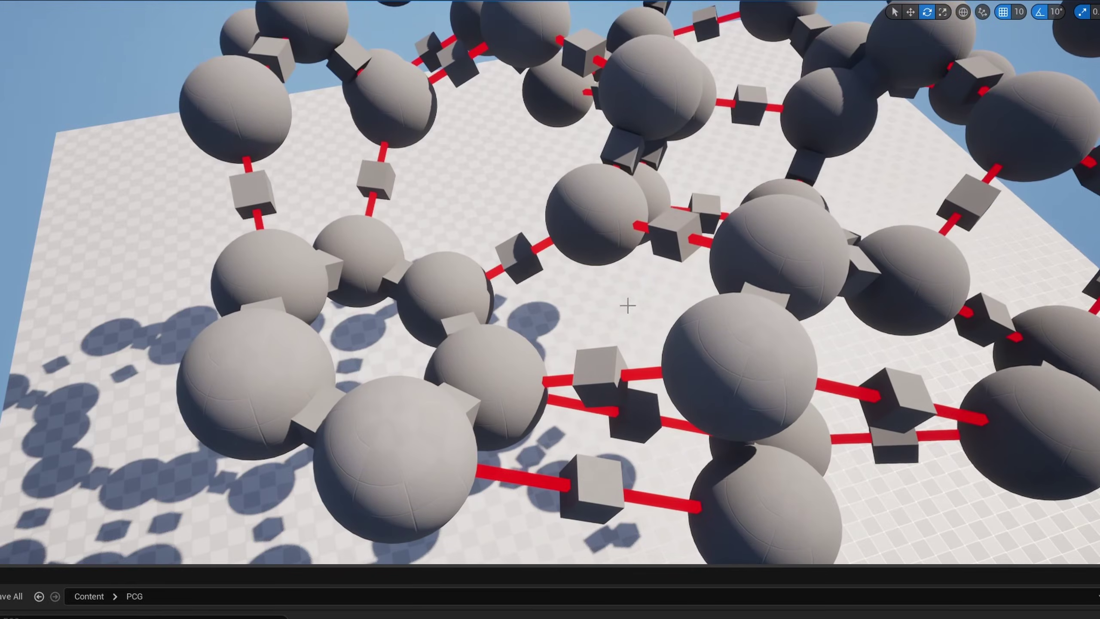